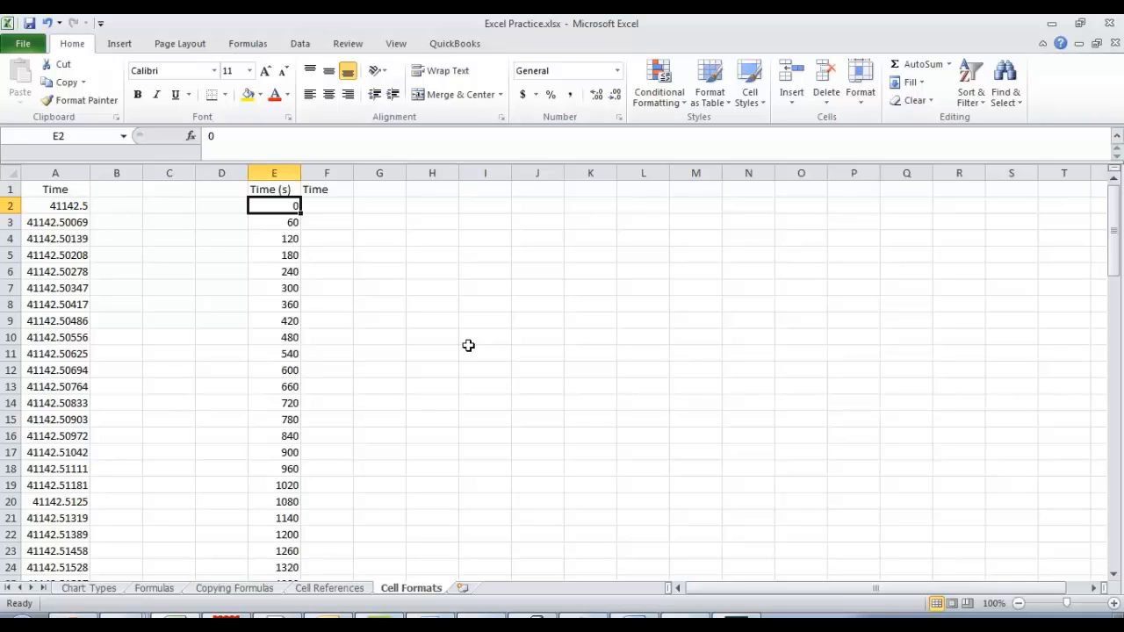
# Examine the unformatted time values in column A of the Cell Formats sheet.
pyautogui.click(45, 168)
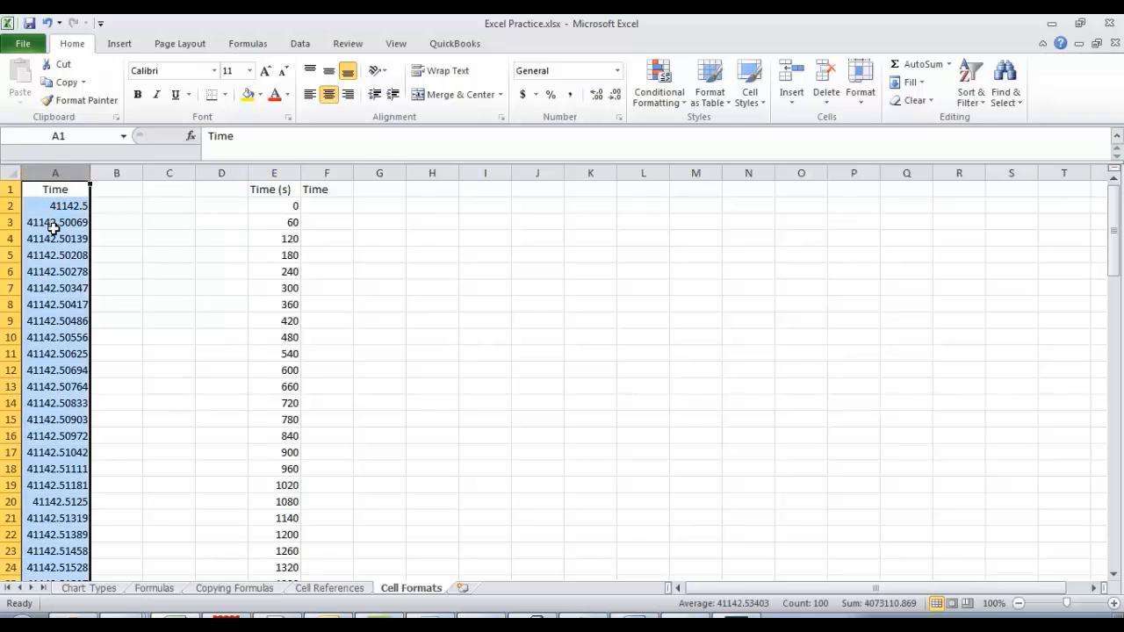
pyautogui.scroll(-3, 53, 228)
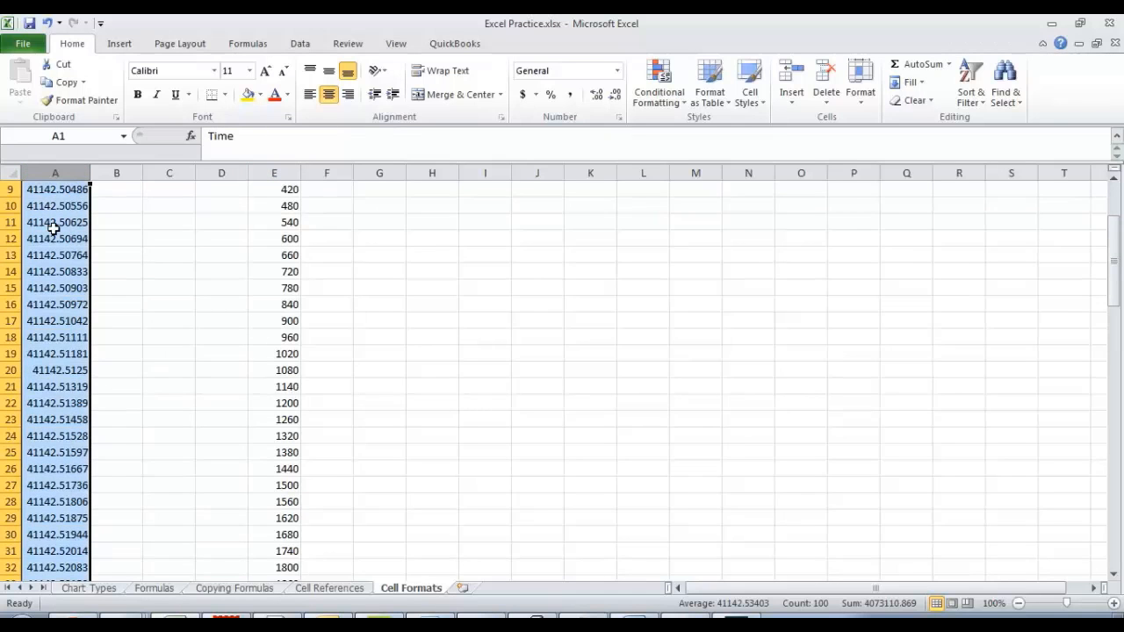
pyautogui.scroll(3, 51, 221)
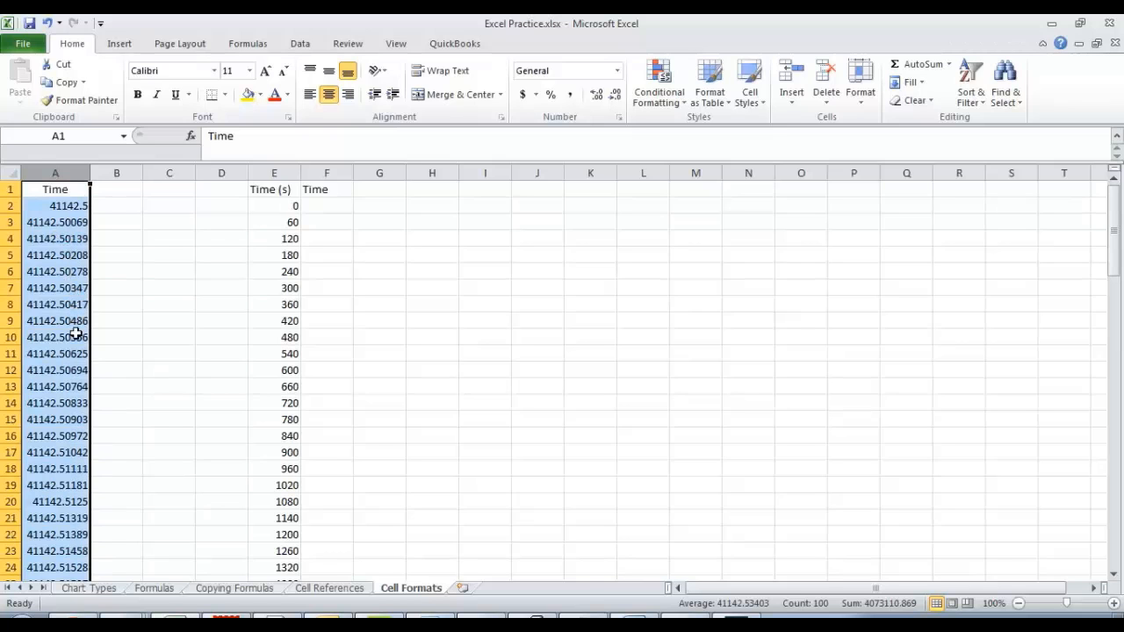
pyautogui.click(58, 209)
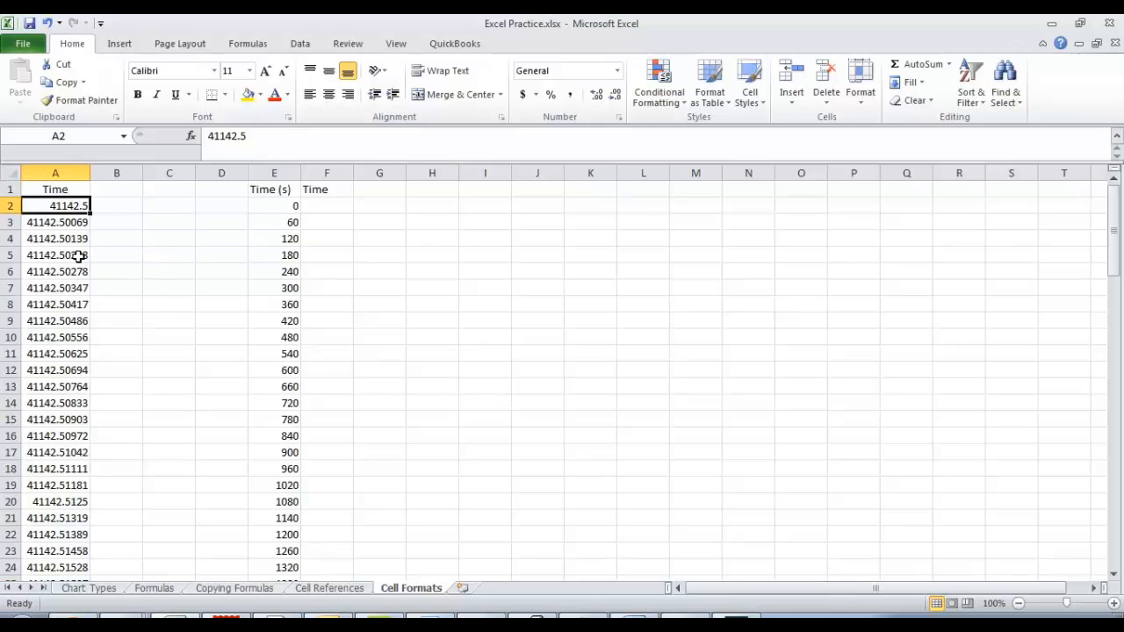
pyautogui.scroll(-10, 65, 230)
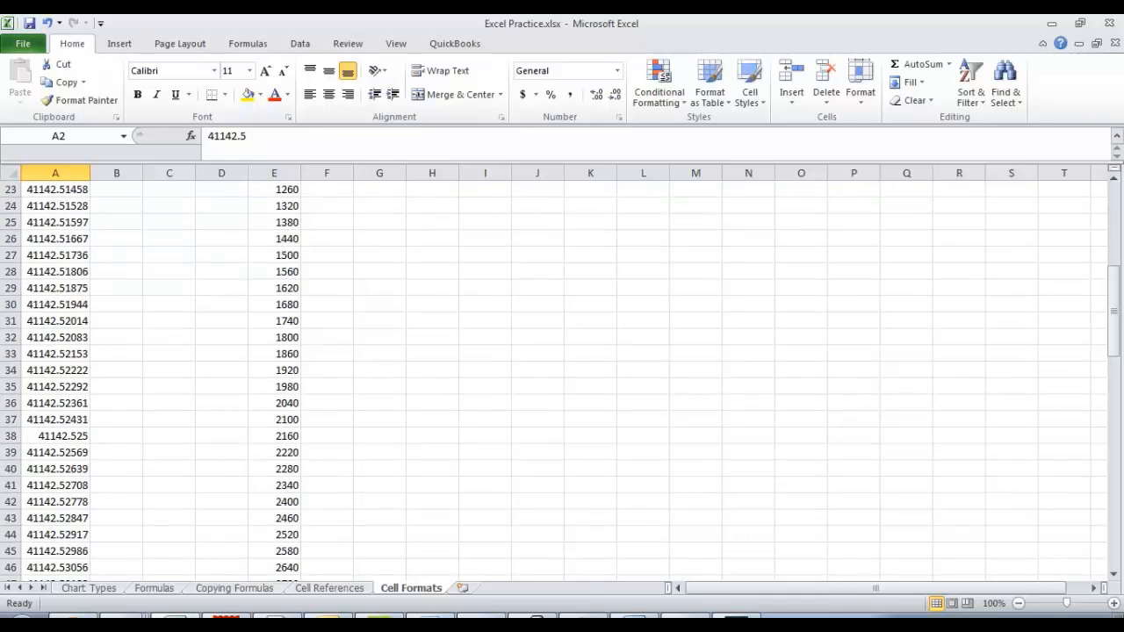
pyautogui.scroll(-1, 66, 230)
pyautogui.scroll(11, 66, 230)
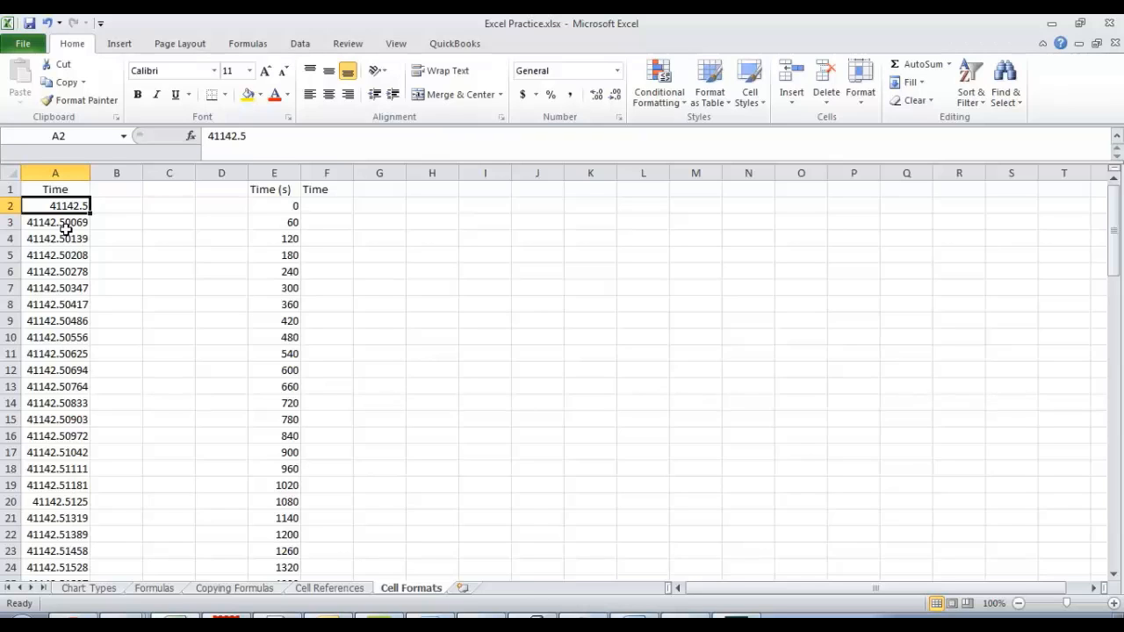
# Format all of column A with the Date category, type 14/03/2001, English (Canada) locale.
pyautogui.click(55, 173)
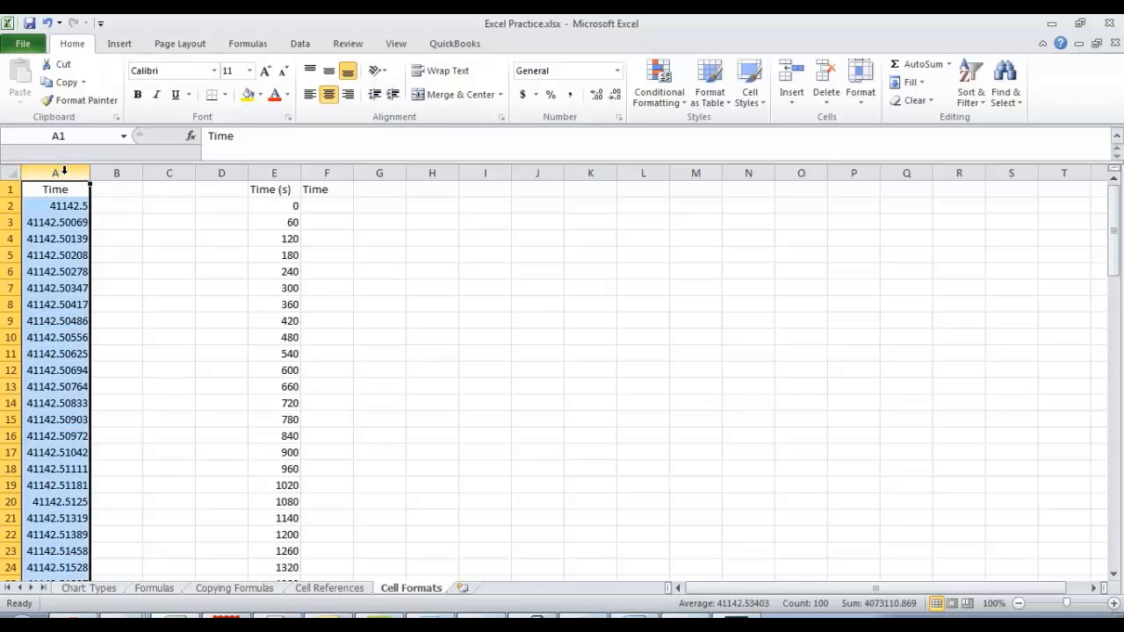
pyautogui.rightClick(53, 221)
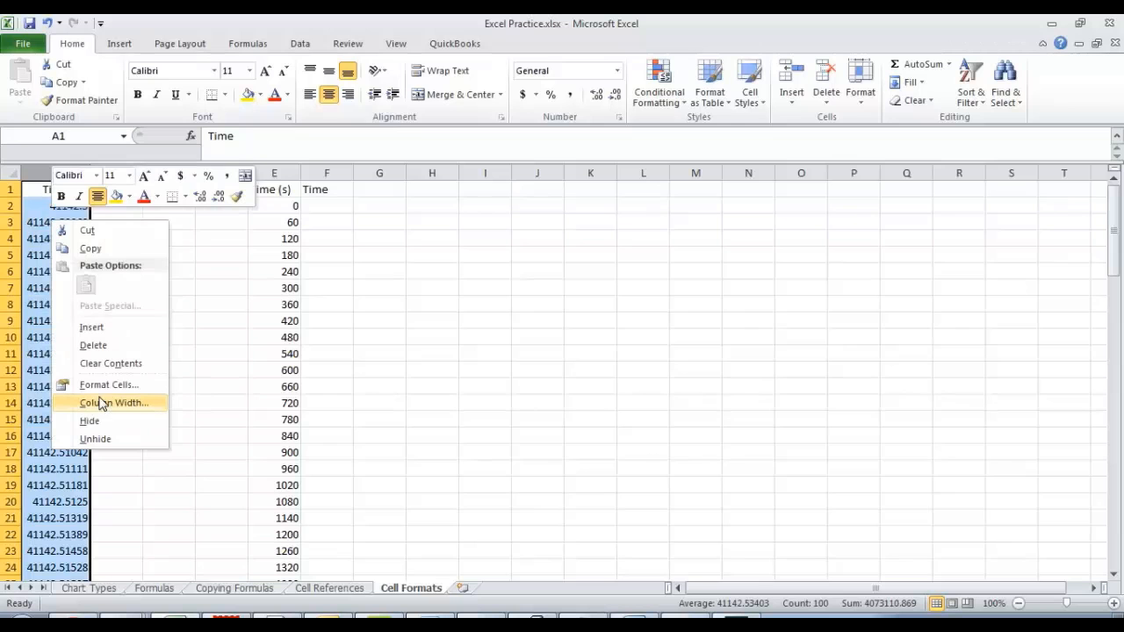
pyautogui.click(98, 387)
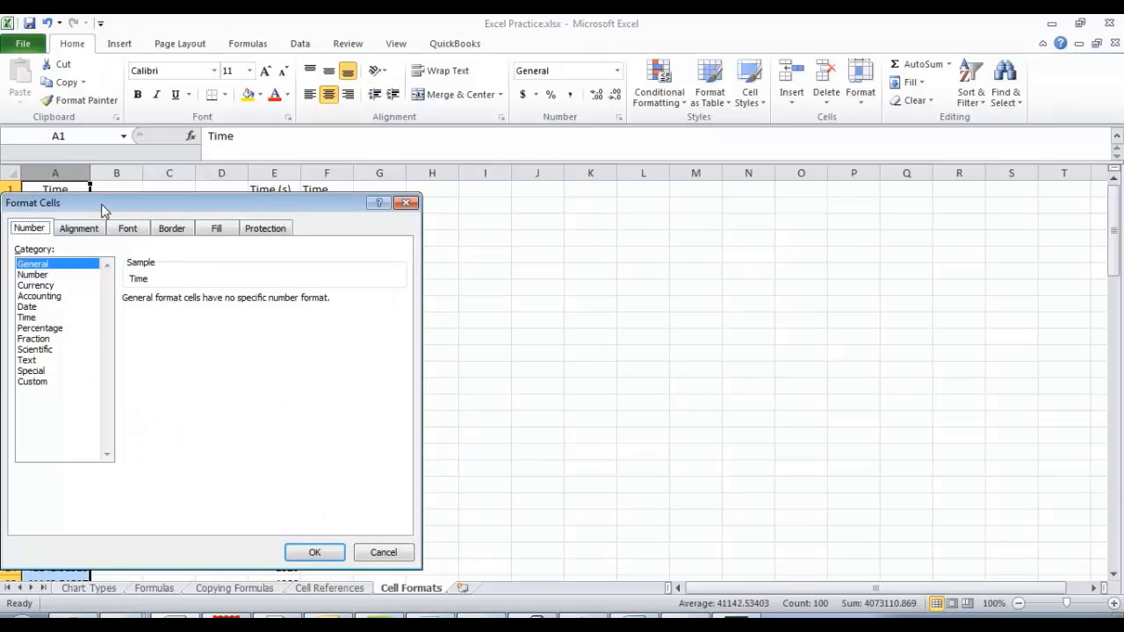
pyautogui.moveTo(101, 204); pyautogui.dragTo(506, 159)
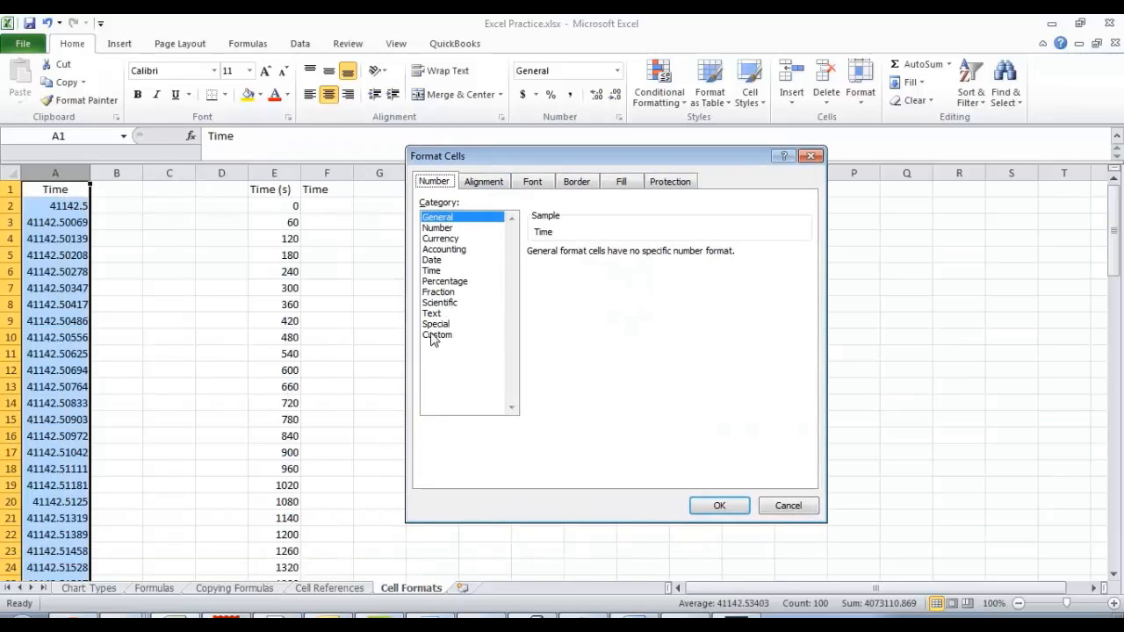
pyautogui.click(431, 261)
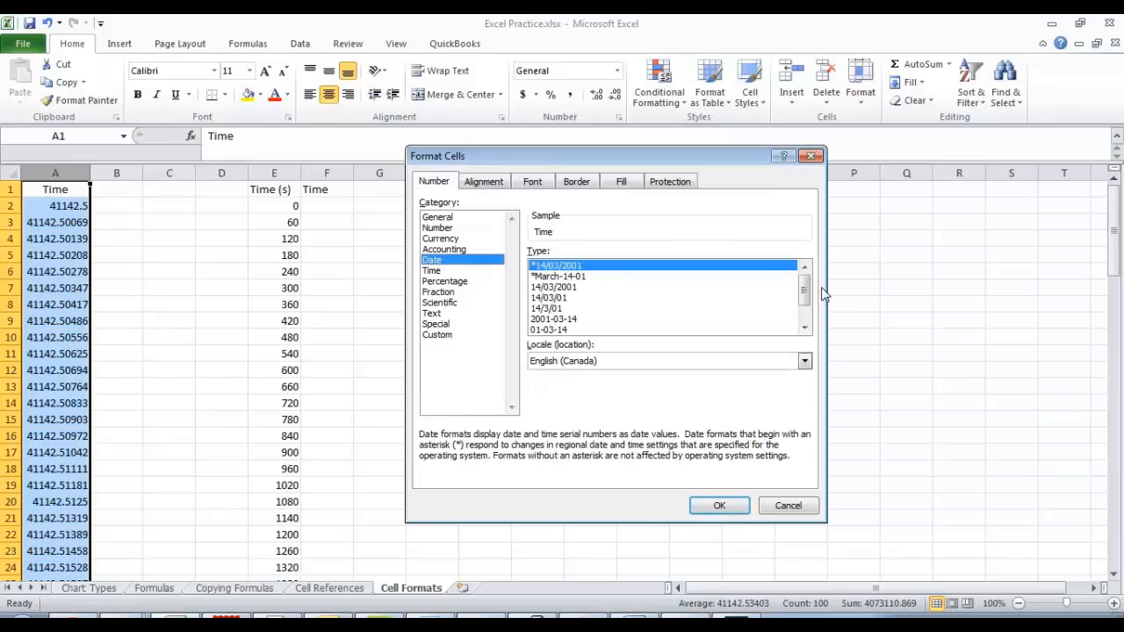
pyautogui.scroll(-1, 809, 299)
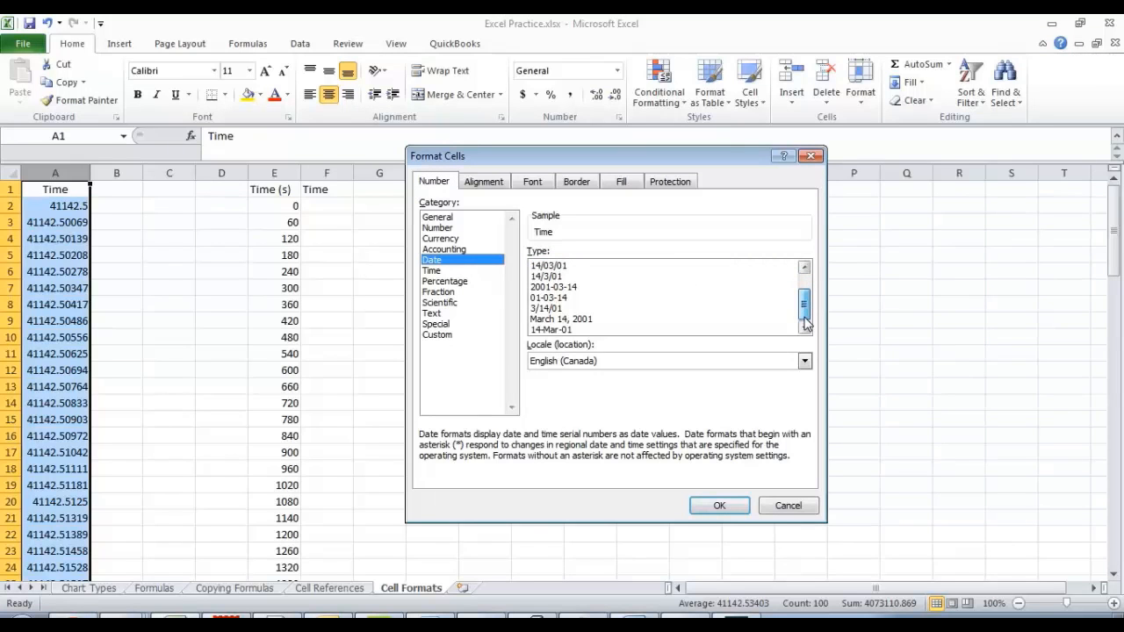
pyautogui.moveTo(805, 318); pyautogui.dragTo(798, 261)
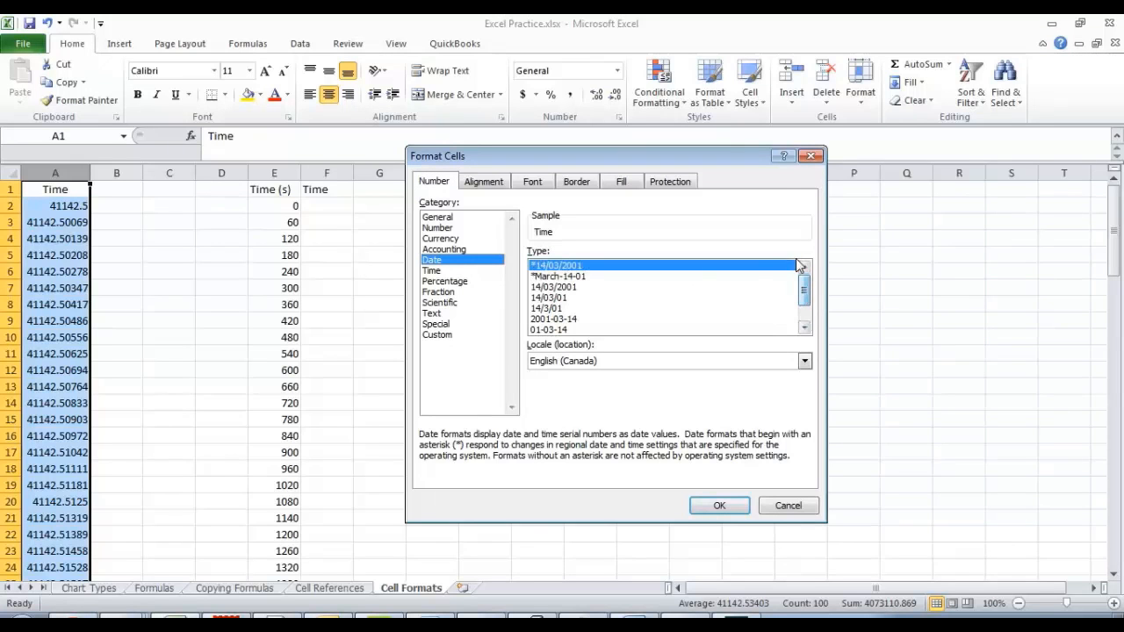
pyautogui.click(546, 288)
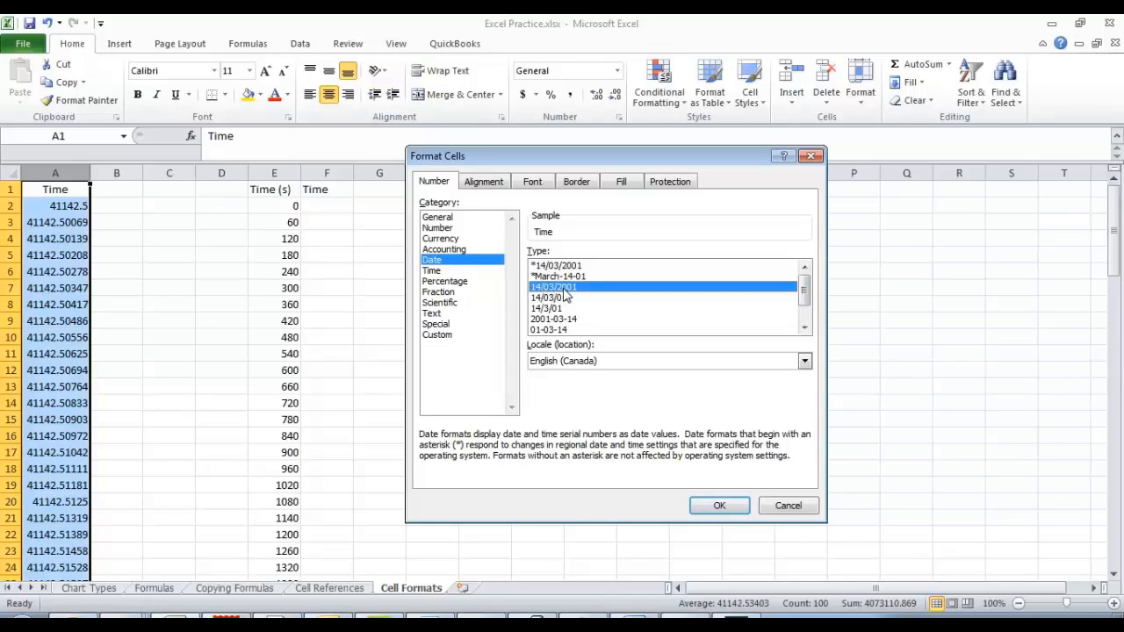
pyautogui.click(722, 510)
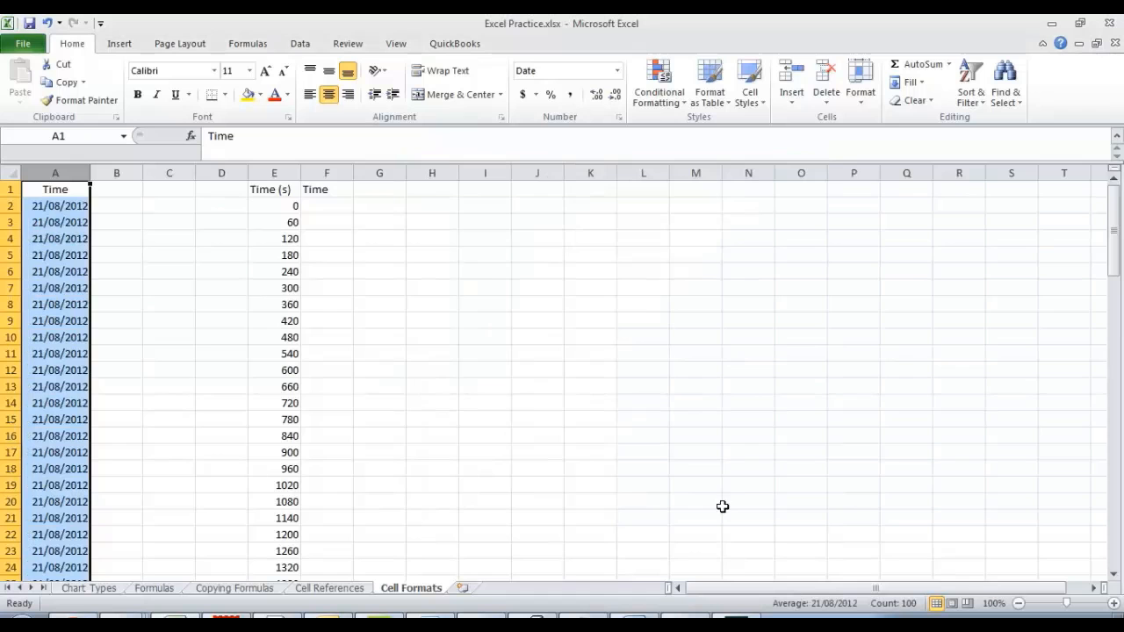
# Format column A with the Time category, type 1:30:55 PM, and widen the column to about one and a half times its width.
pyautogui.scroll(-2, 100, 191)
pyautogui.scroll(-20, 100, 191)
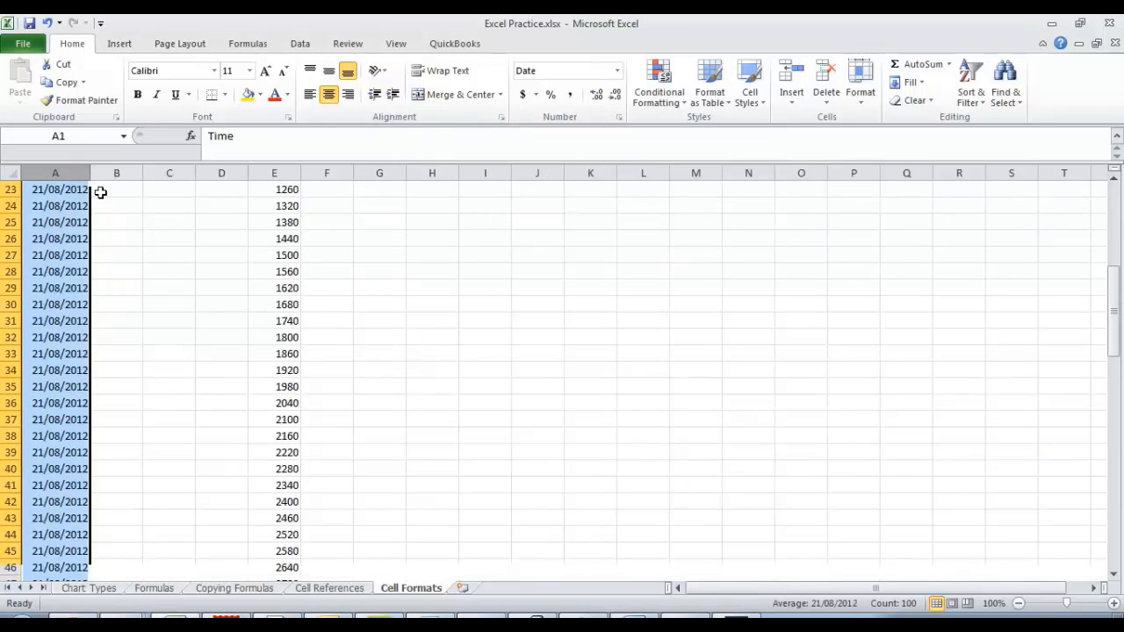
pyautogui.scroll(3, 100, 192)
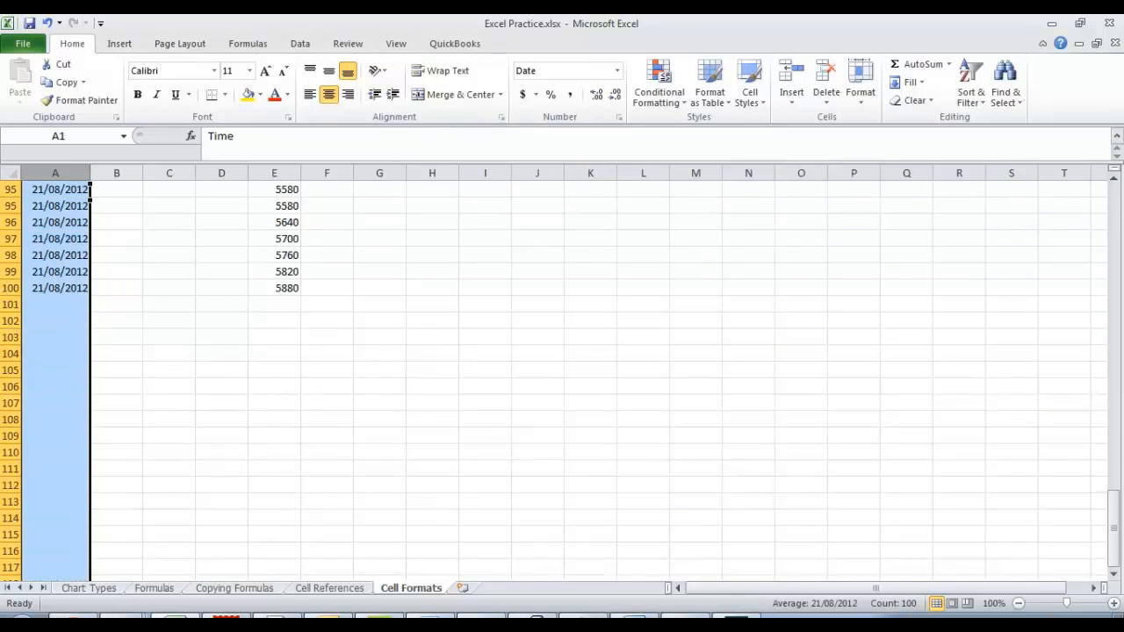
pyautogui.scroll(20, 39, 235)
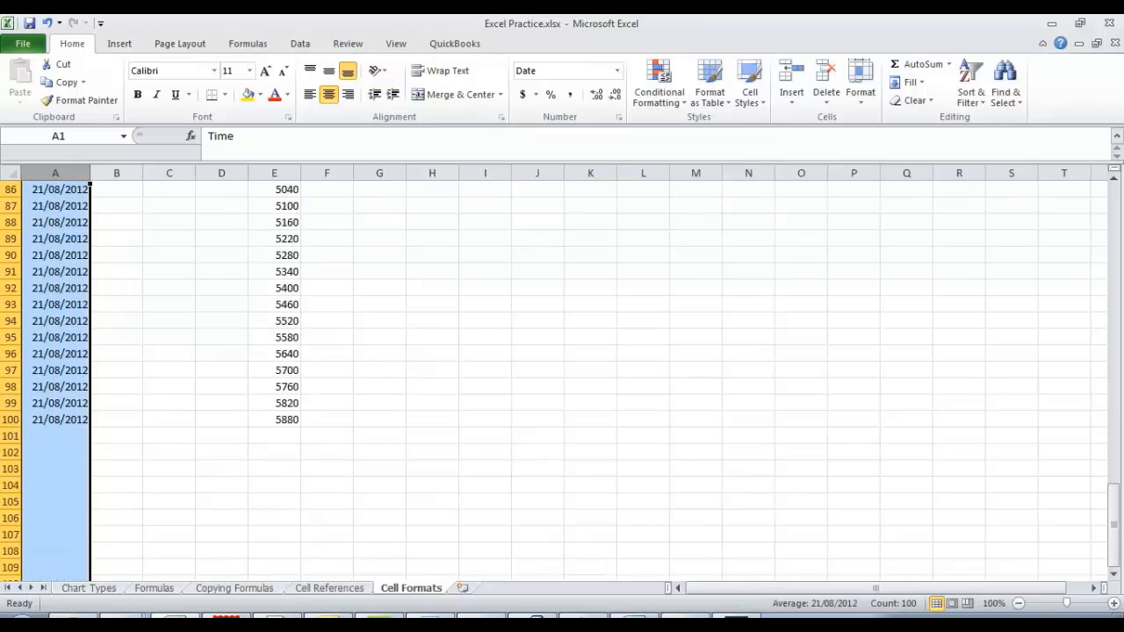
pyautogui.scroll(1, 40, 235)
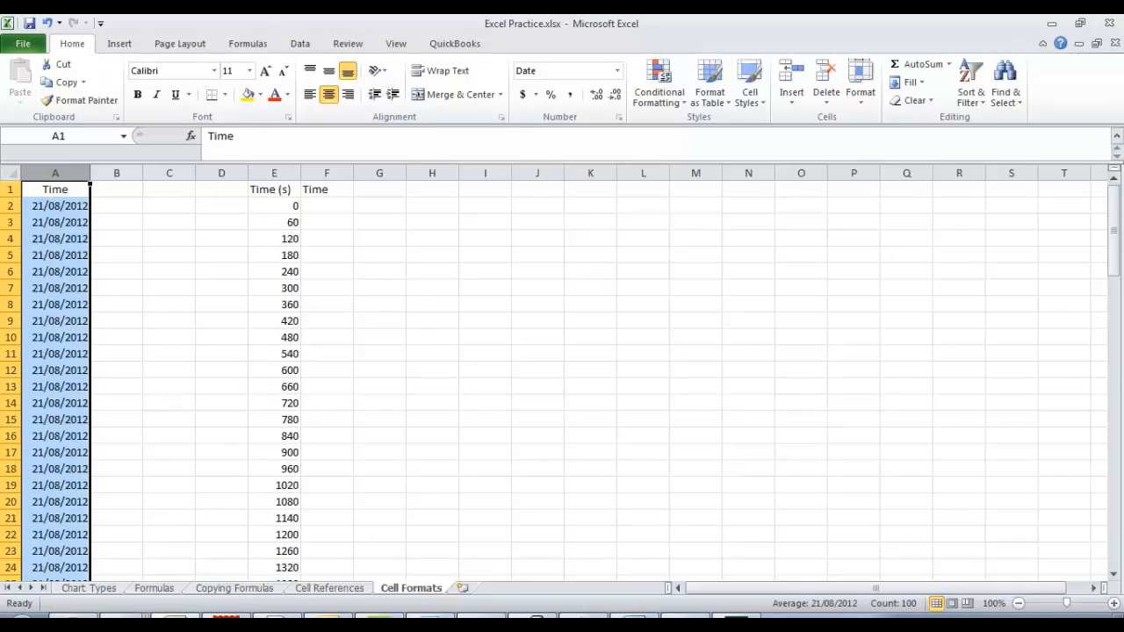
pyautogui.rightClick(39, 235)
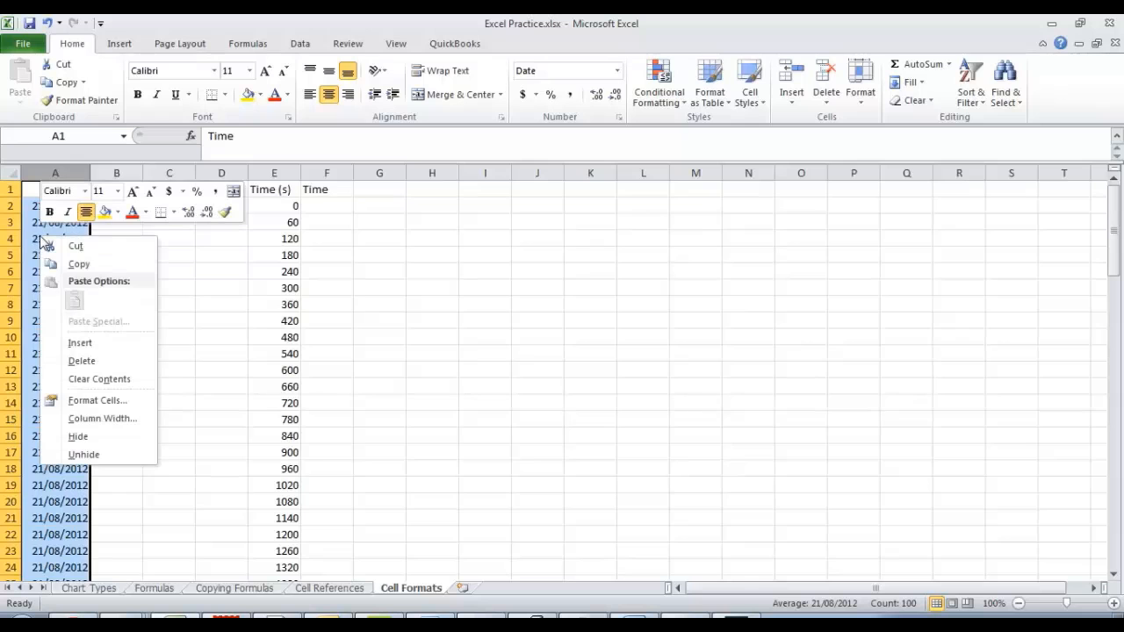
pyautogui.click(92, 401)
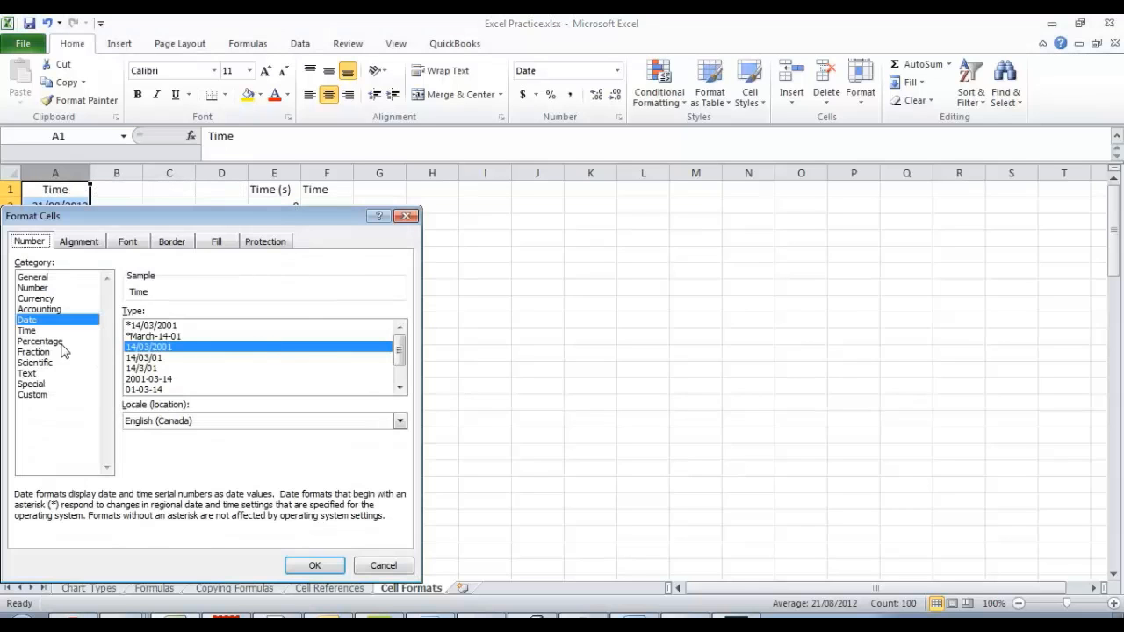
pyautogui.click(27, 330)
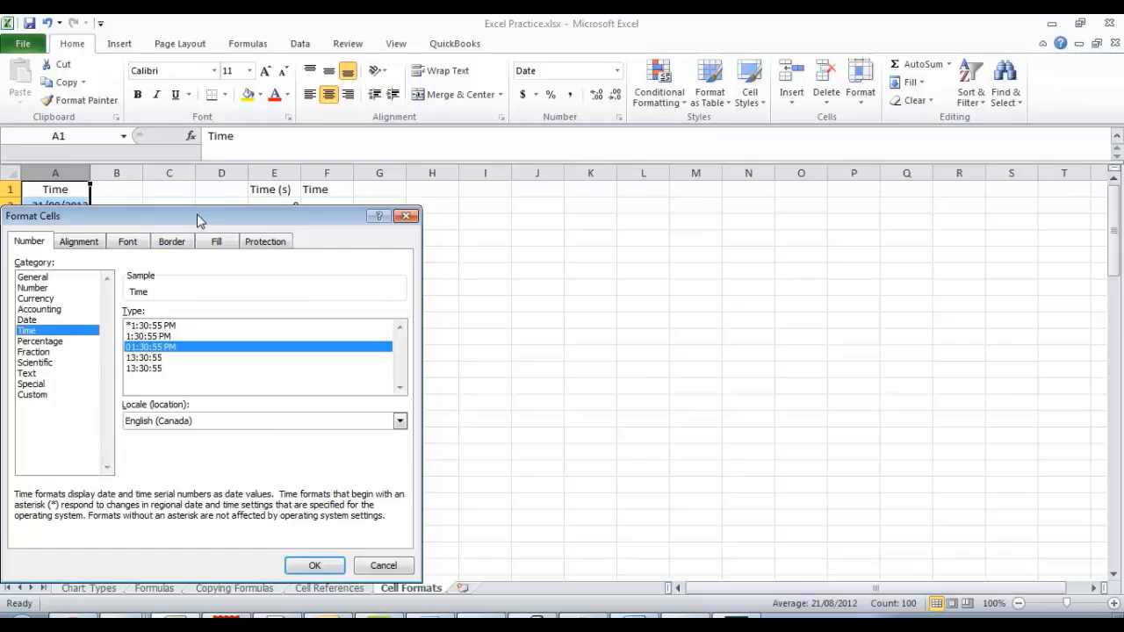
pyautogui.moveTo(198, 220); pyautogui.dragTo(571, 127)
pyautogui.click(537, 243)
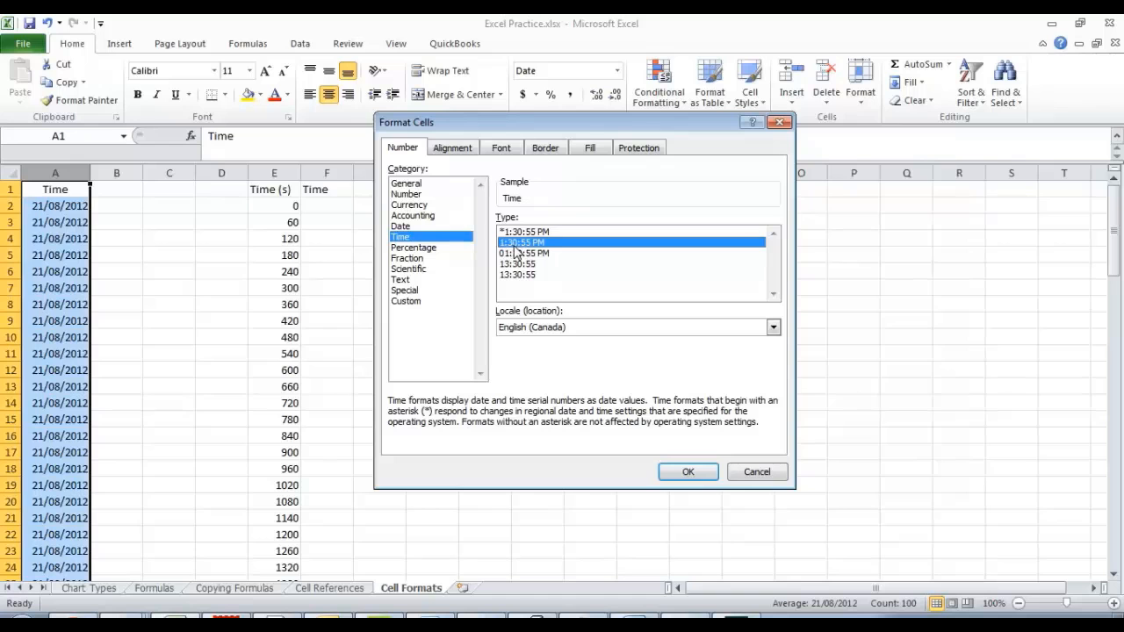
pyautogui.click(688, 472)
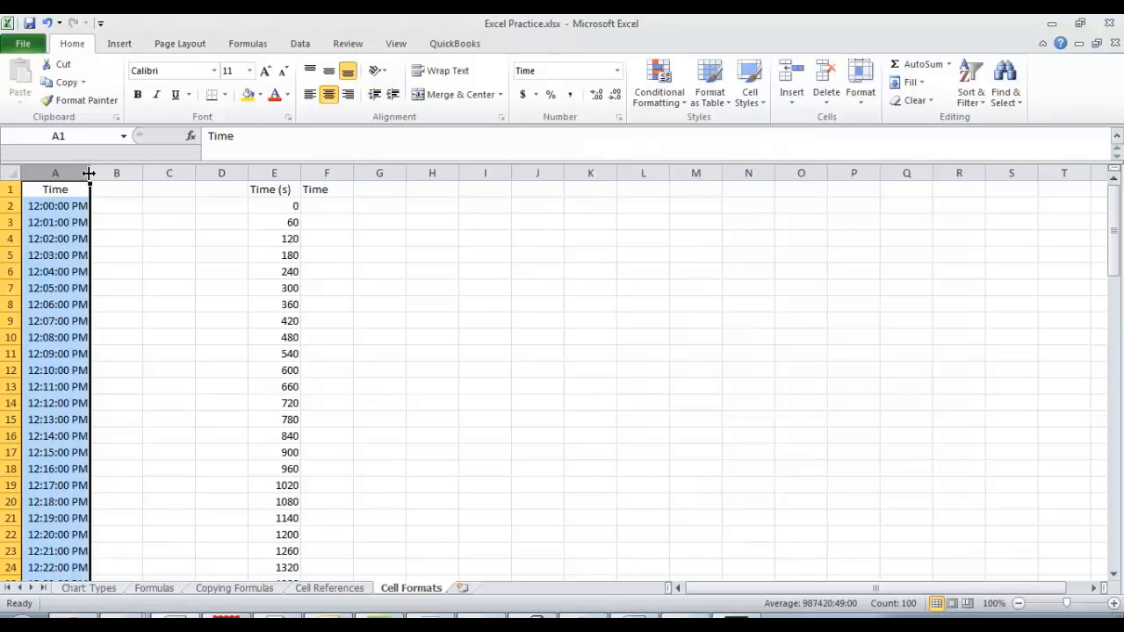
pyautogui.moveTo(90, 173); pyautogui.dragTo(129, 173)
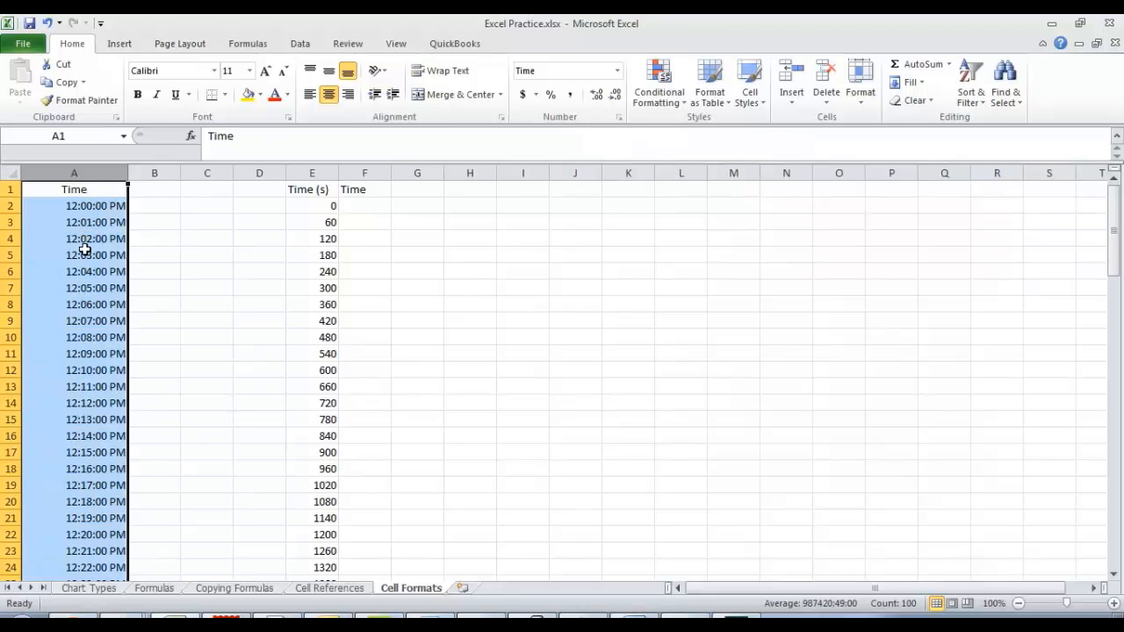
# Choose the custom number format dd/mm/yyyy h:mm as the starting point for column A.
pyautogui.scroll(-5, 81, 253)
pyautogui.scroll(-12, 81, 253)
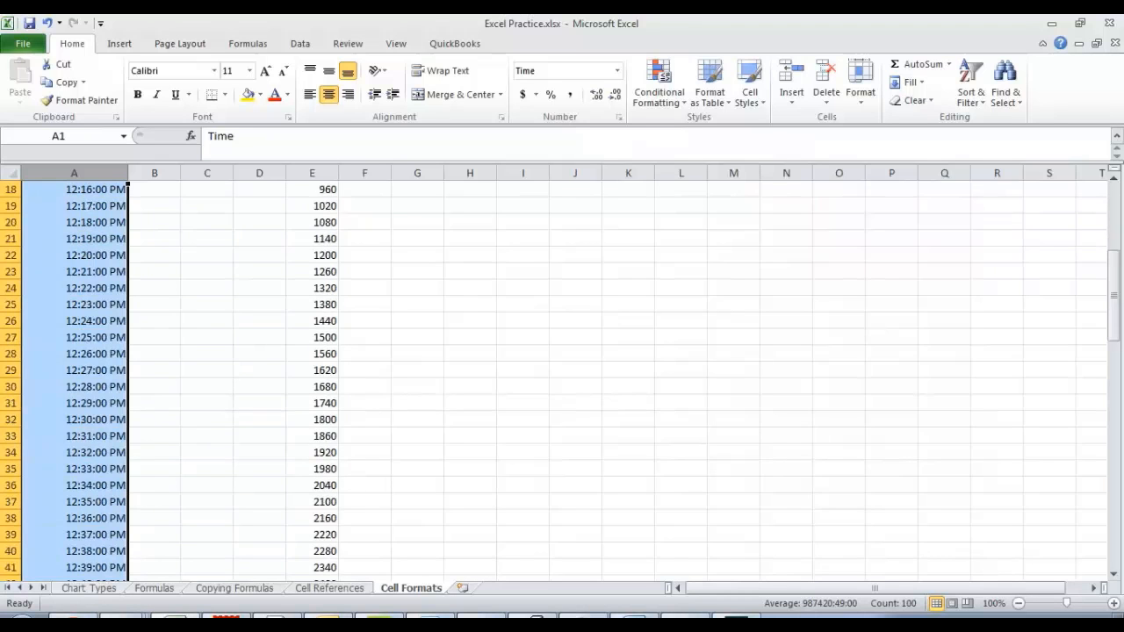
pyautogui.scroll(-11, 81, 253)
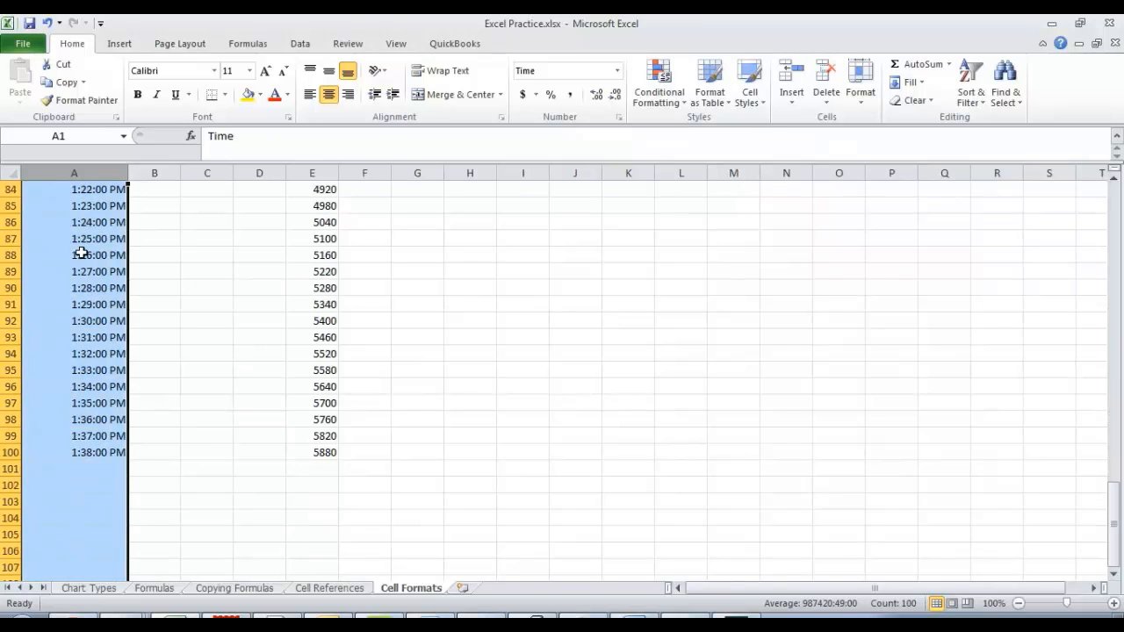
pyautogui.scroll(20, 81, 253)
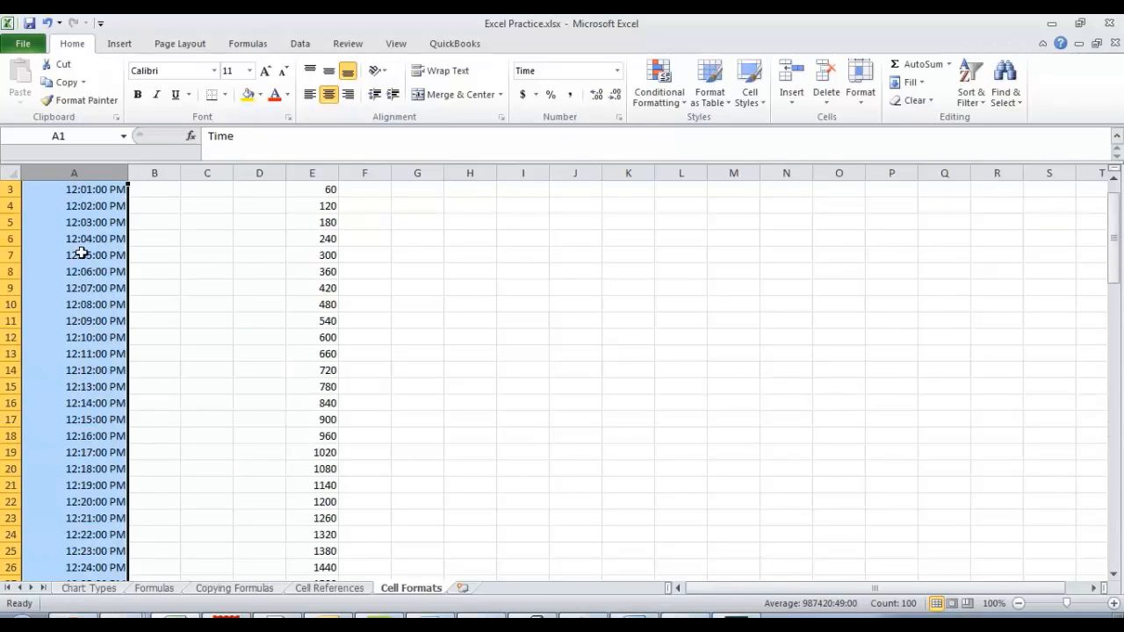
pyautogui.scroll(1, 81, 253)
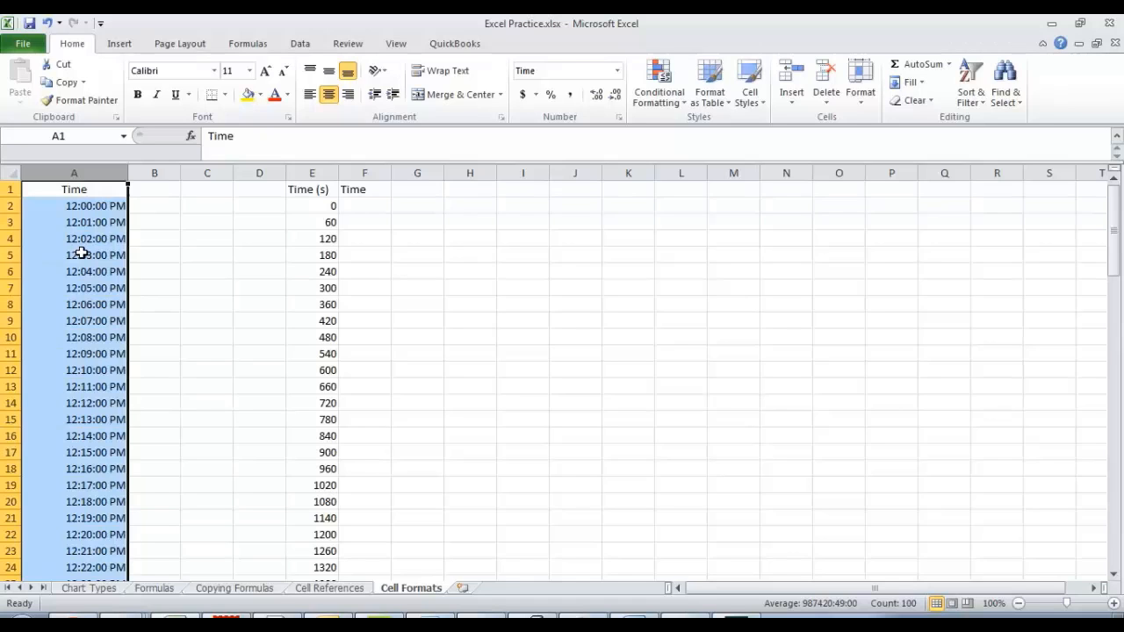
pyautogui.rightClick(95, 210)
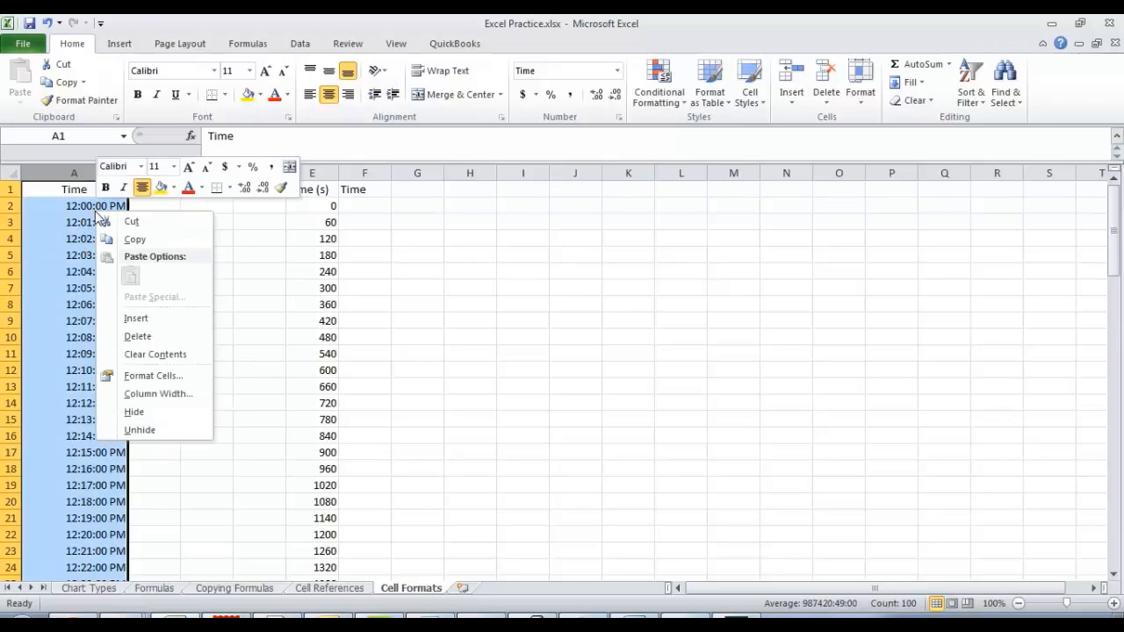
pyautogui.click(139, 377)
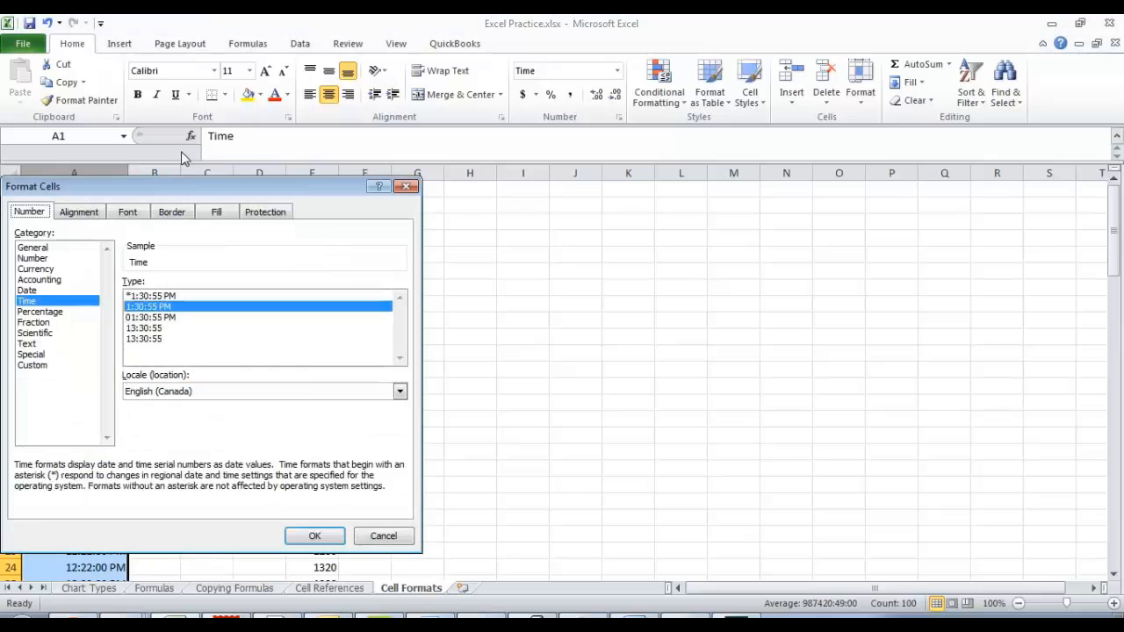
pyautogui.moveTo(158, 188); pyautogui.dragTo(617, 156)
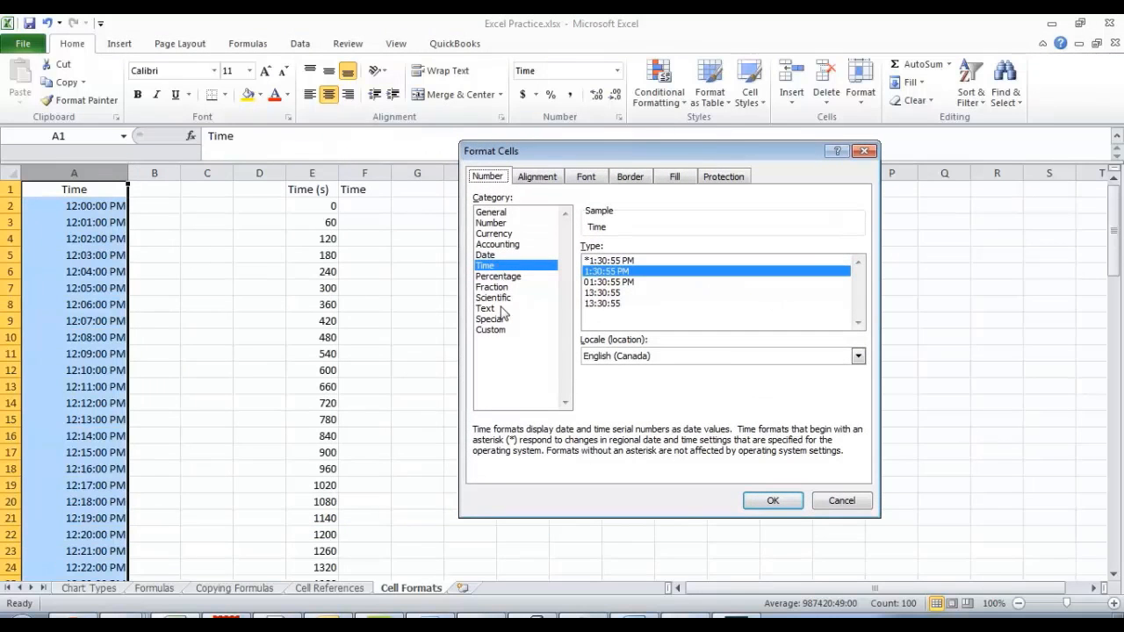
pyautogui.click(494, 331)
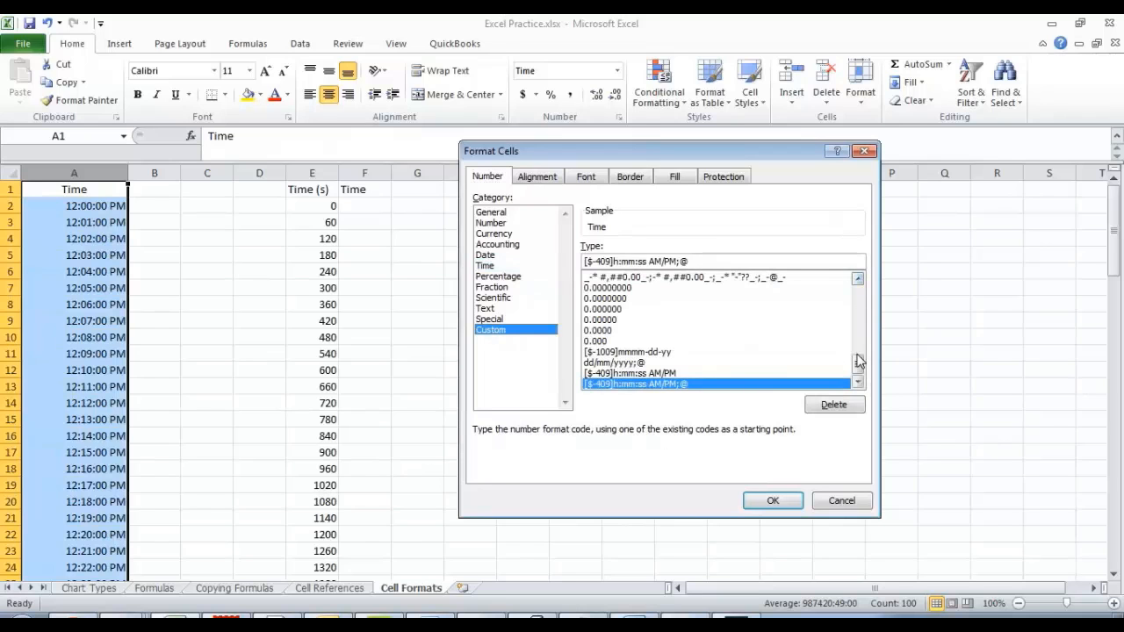
pyautogui.moveTo(856, 364); pyautogui.dragTo(850, 338)
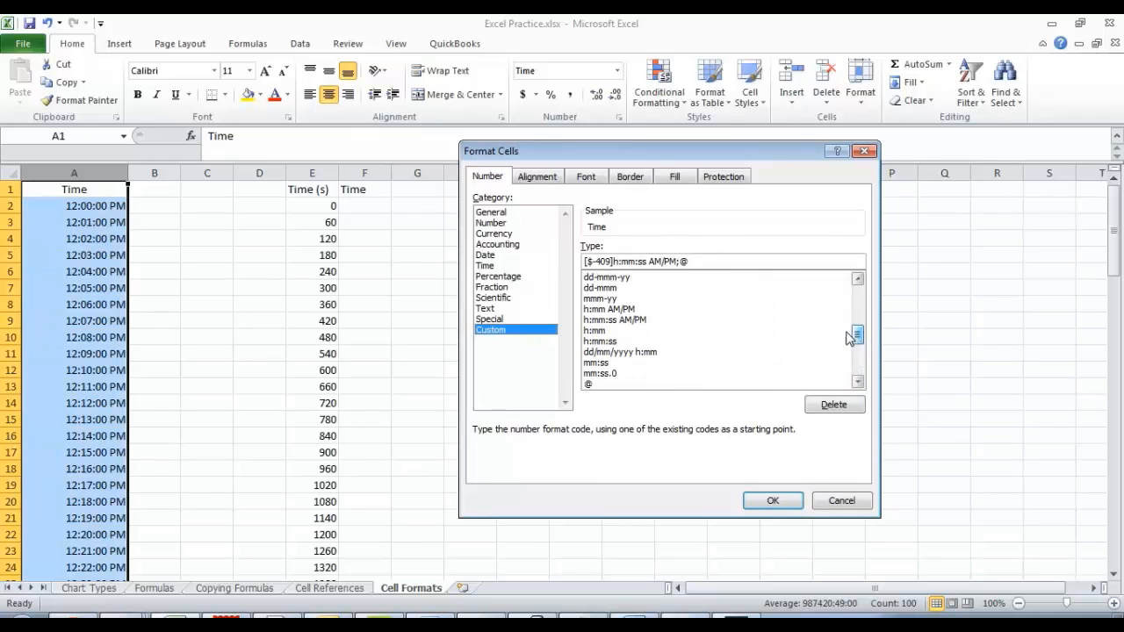
pyautogui.click(638, 354)
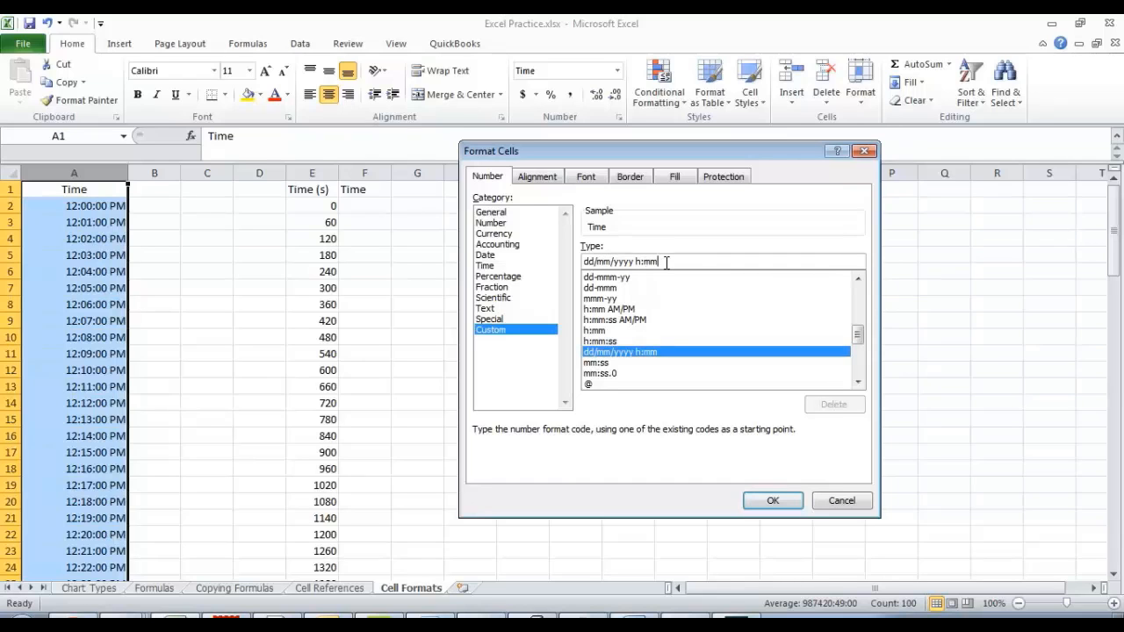
# Add seconds (:ss) to the custom format code, reorder its date part to mm/dd/yyyy, and apply it to column A.
pyautogui.write(':')
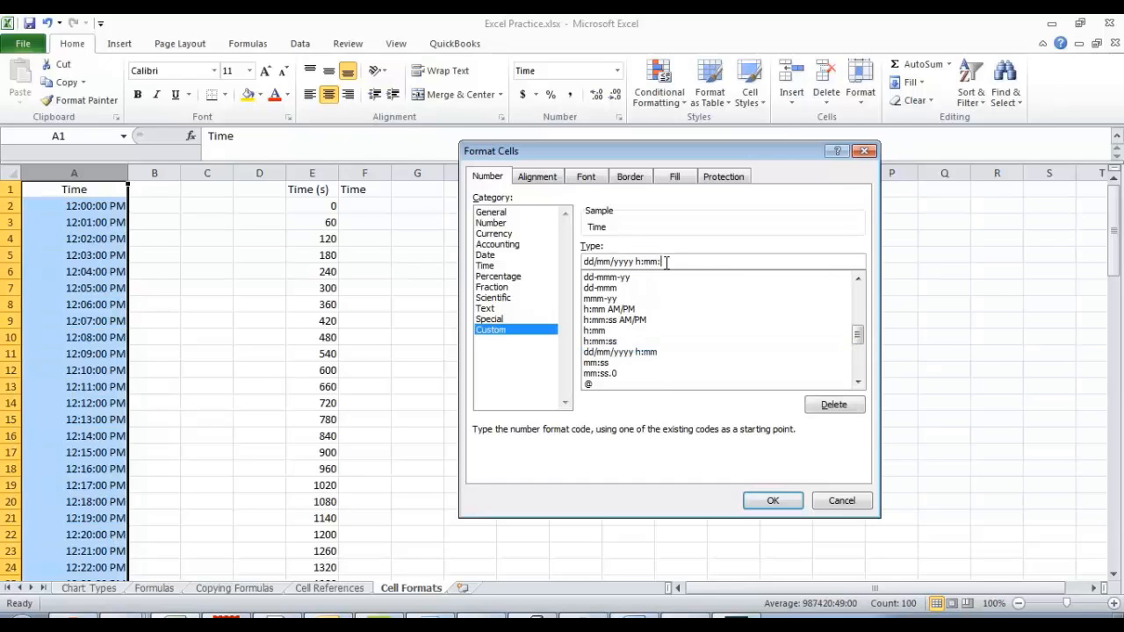
pyautogui.write('ss')
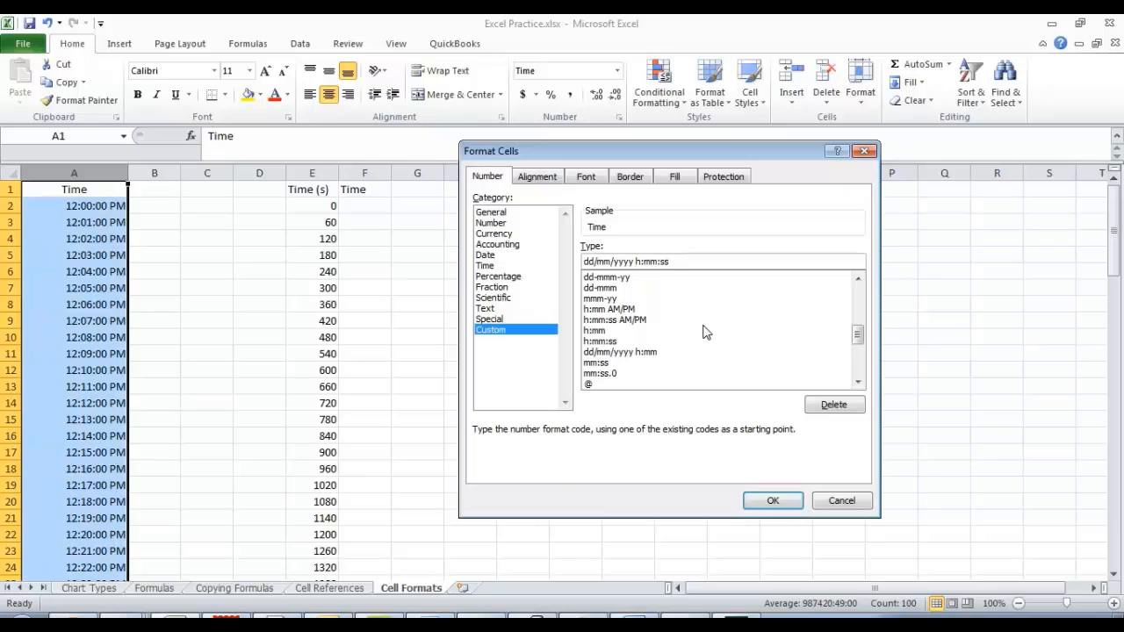
pyautogui.write('h')
pyautogui.click(595, 262)
pyautogui.press('BackSpace')
pyautogui.press('BackSpace')
pyautogui.write('mm')
pyautogui.press('Delete')
pyautogui.press('Delete')
pyautogui.press('Delete')
pyautogui.write('/dd')
pyautogui.click(773, 504)
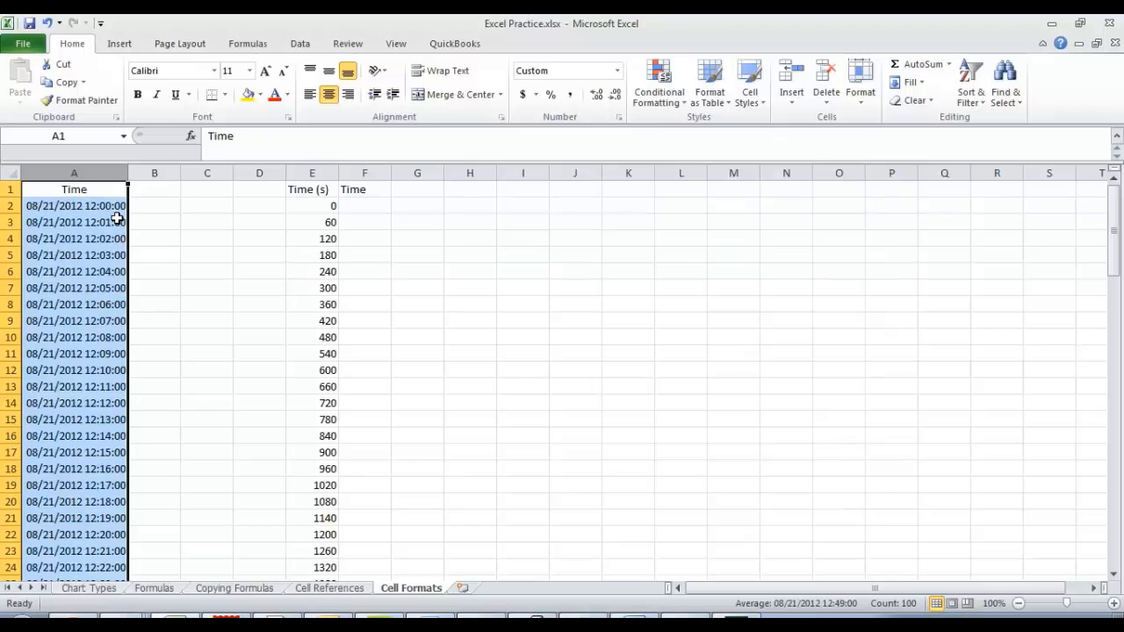
# Review the custom-formatted date-times in column A and the elapsed seconds in the Time (s) column beside the empty Time column.
pyautogui.scroll(-20, 117, 219)
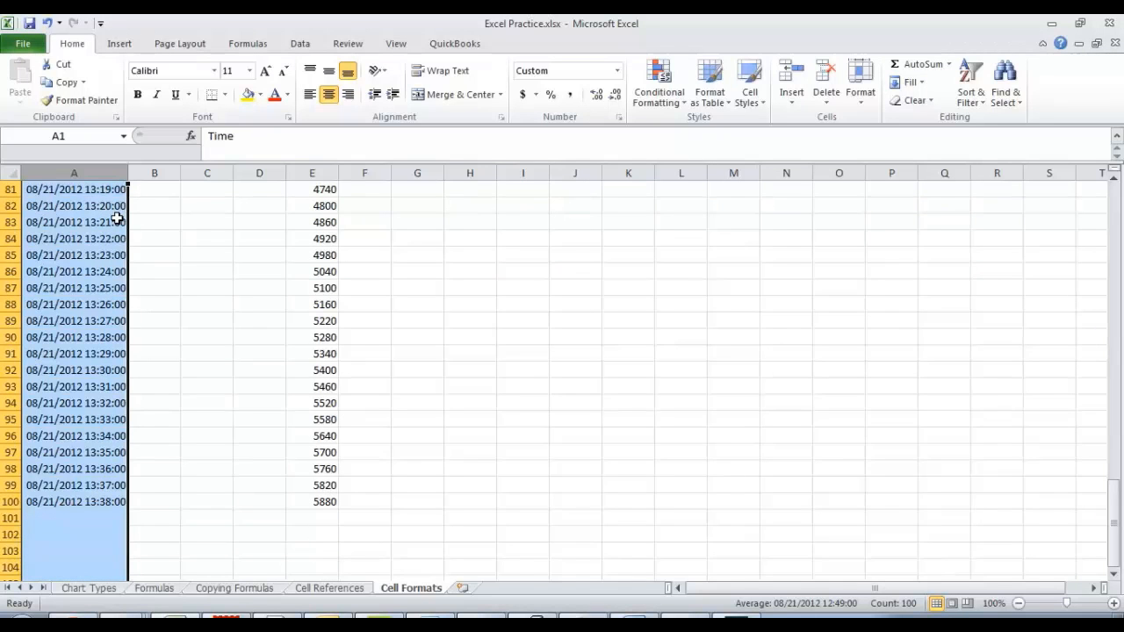
pyautogui.scroll(20, 116, 219)
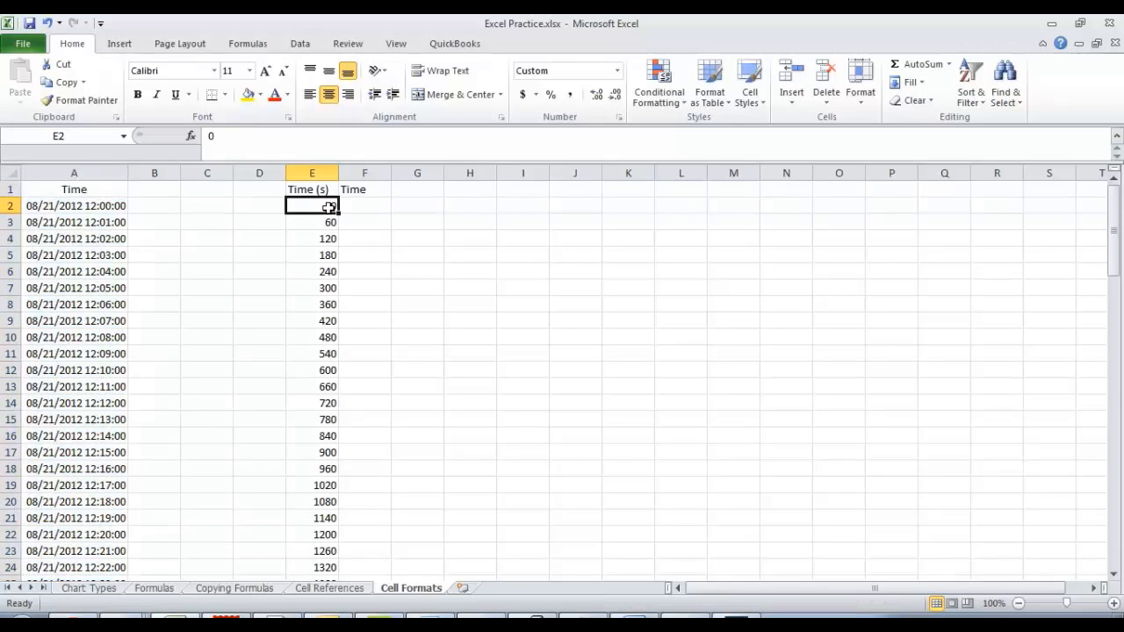
pyautogui.click(328, 207)
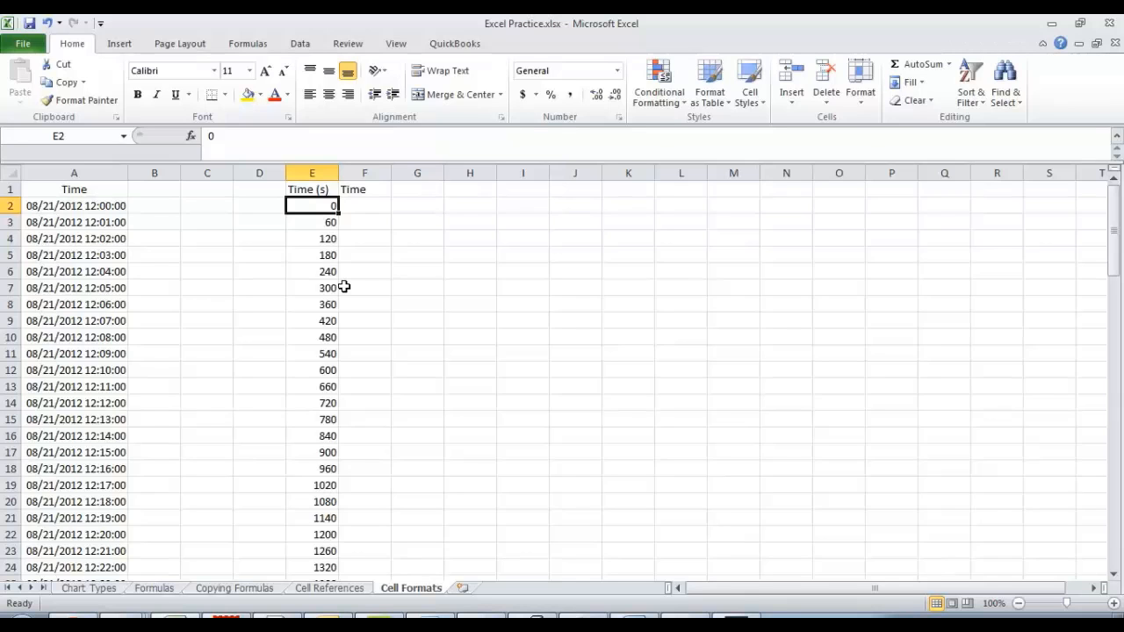
pyautogui.press('Down')
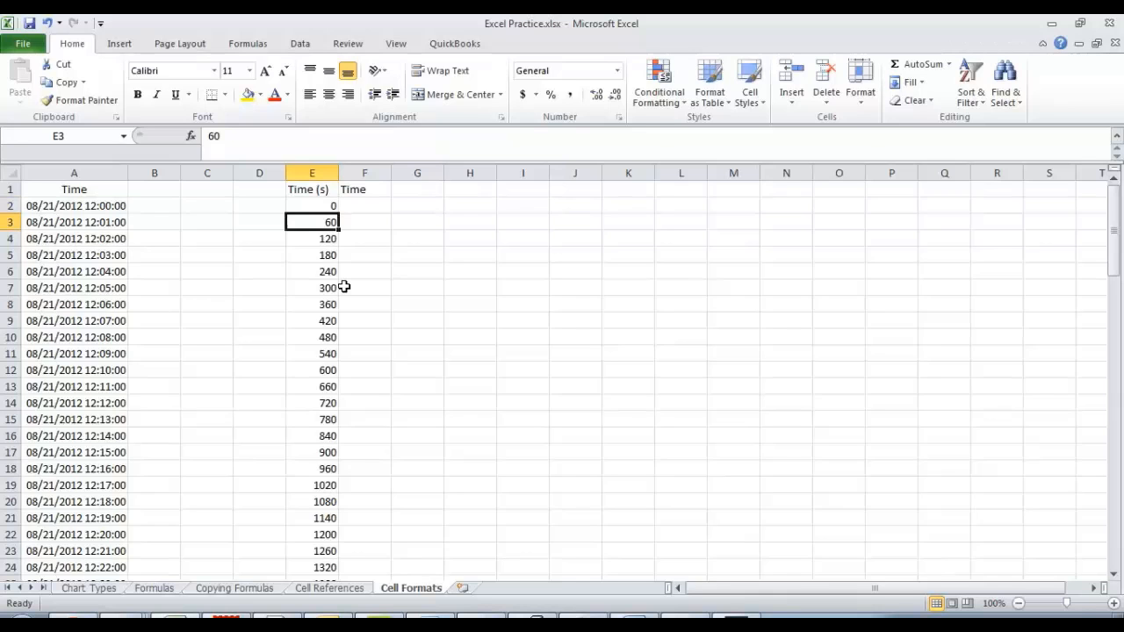
pyautogui.press('Down')
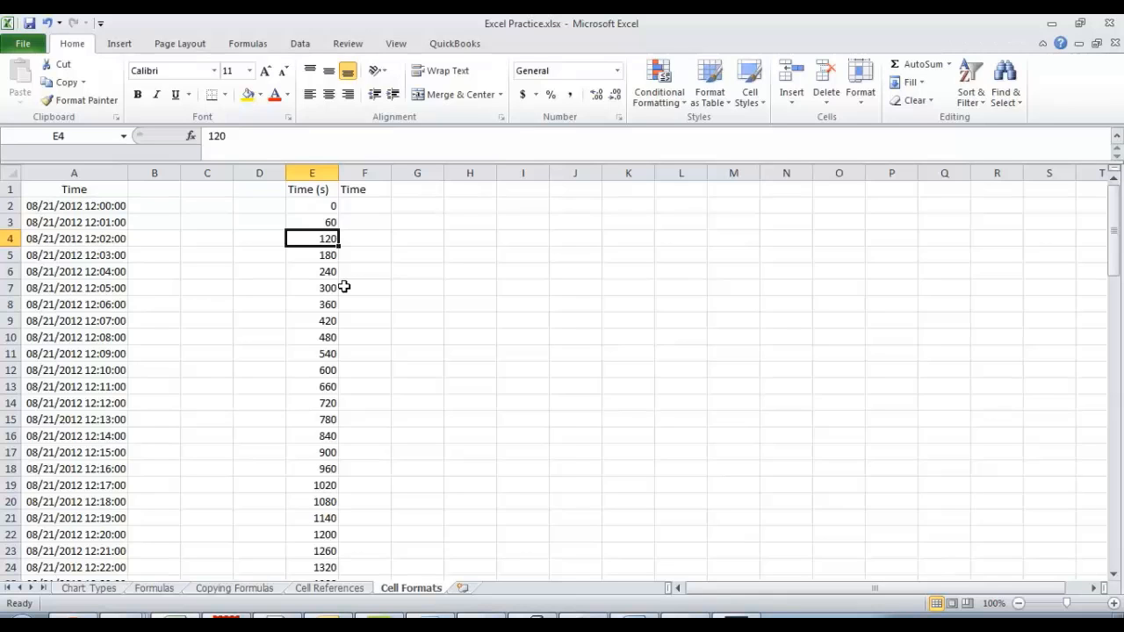
pyautogui.press('Right')
pyautogui.press('Up')
pyautogui.press('Up')
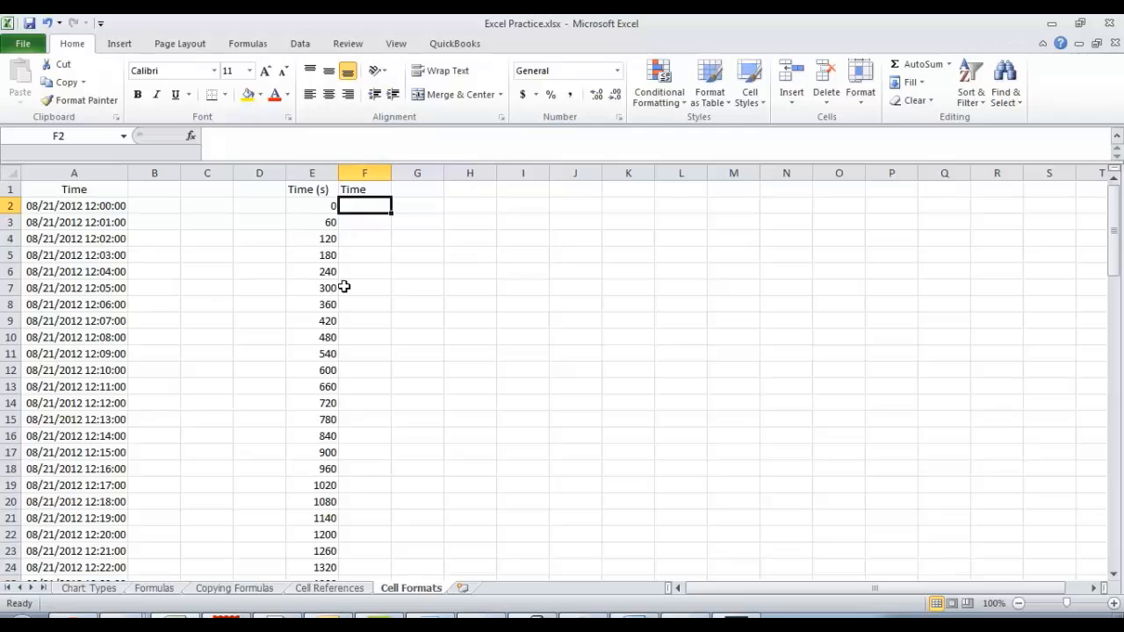
pyautogui.press('Left')
pyautogui.press('Down')
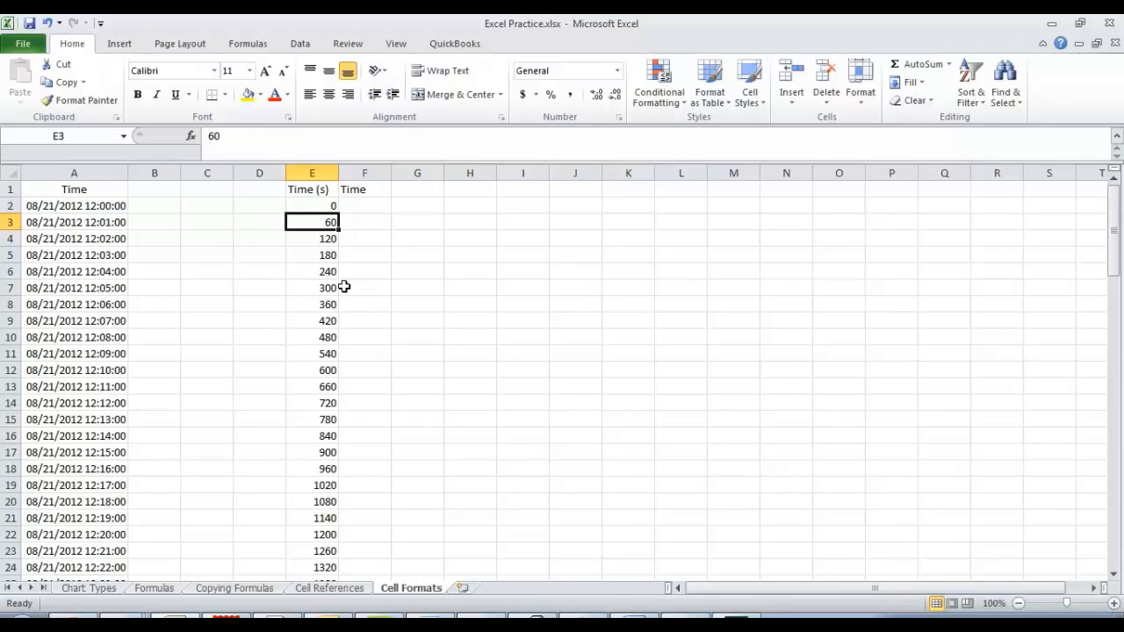
# Enter the start time 12:00:00 in cell F2 of the second Time column.
pyautogui.press('Up')
pyautogui.press('Right')
pyautogui.write('1')
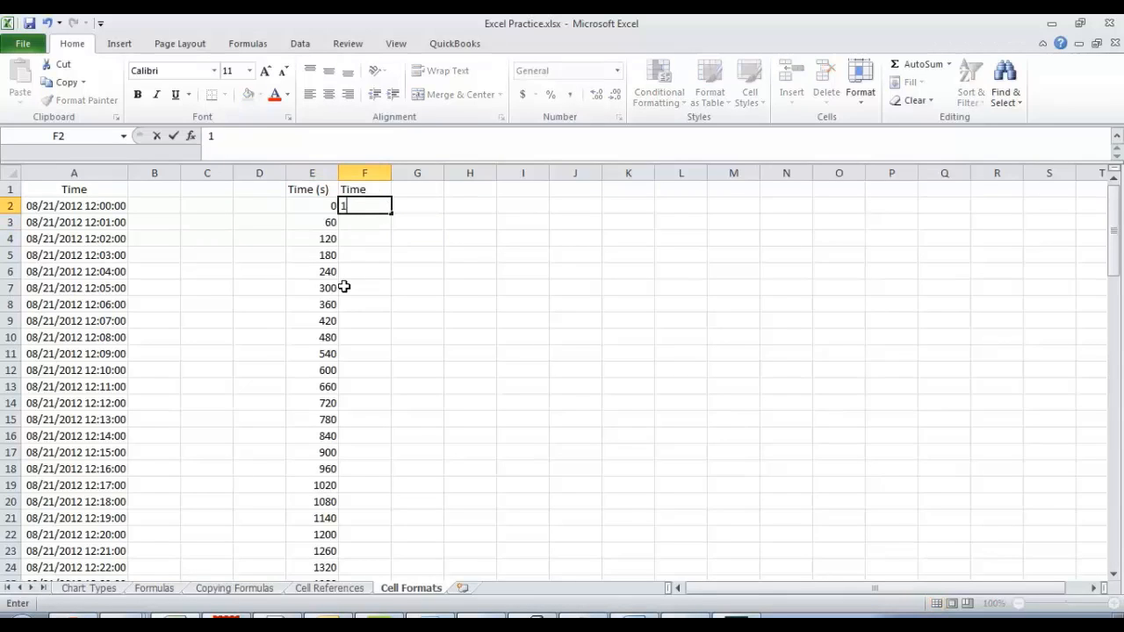
pyautogui.write('2:00:00')
pyautogui.press('Return')
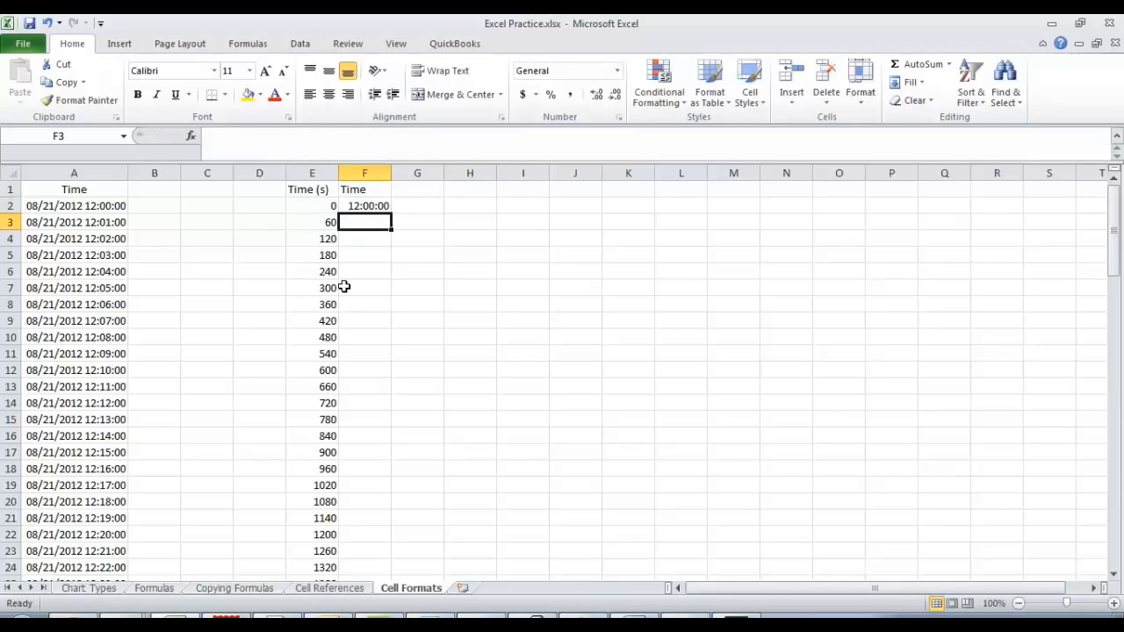
# Enter the formula =F2+E3 in cell F3 to add the elapsed seconds to the start time.
pyautogui.write('=')
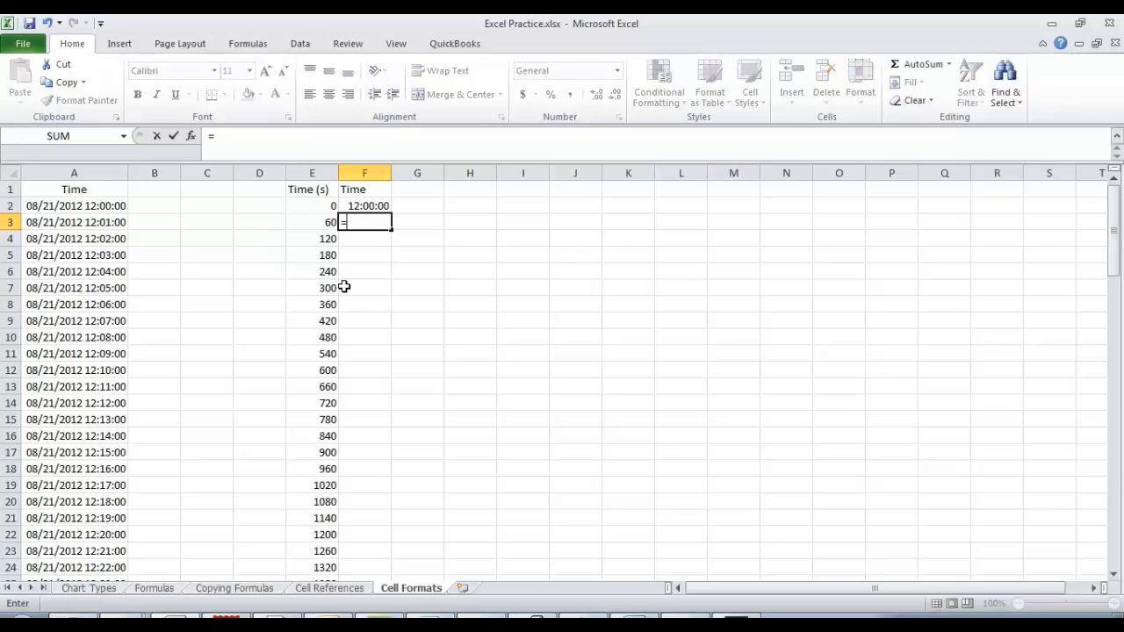
pyautogui.press('Left')
pyautogui.press('Up')
pyautogui.press('Right')
pyautogui.write('+')
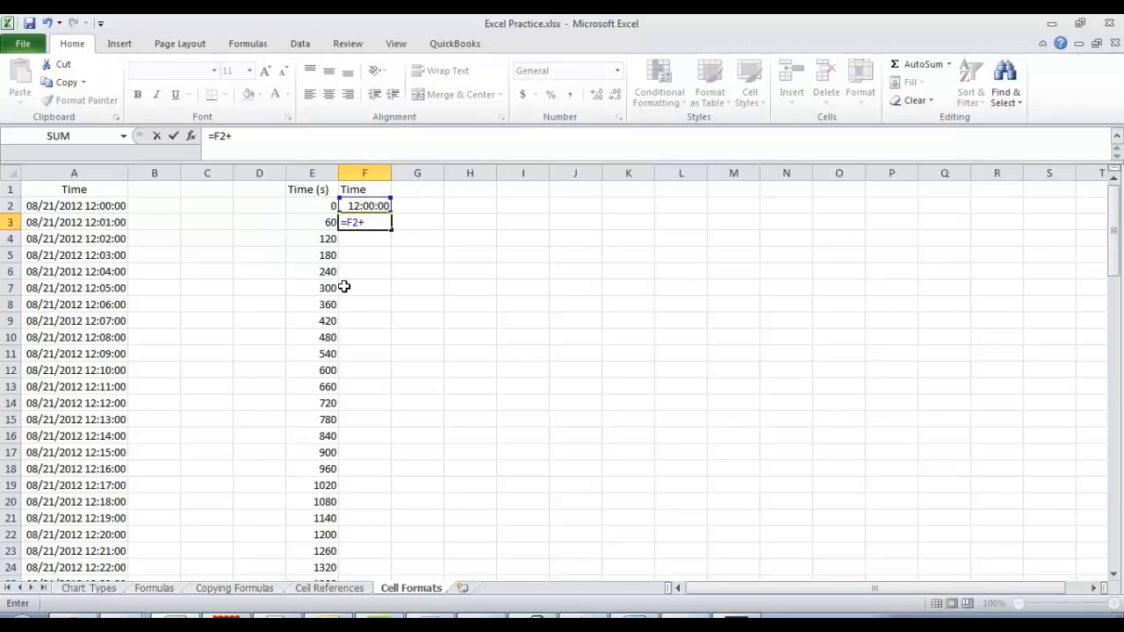
pyautogui.press('Left')
pyautogui.press('Return')
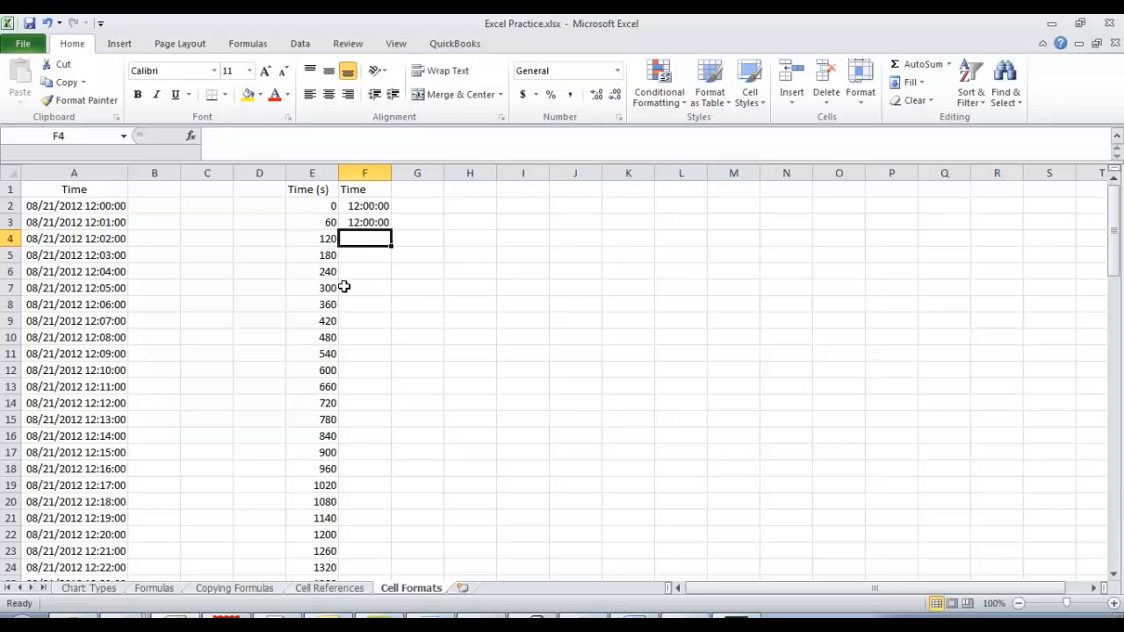
# Edit the F3 formula to =F2+E3/(24*60*60) so the seconds are converted to a fraction of a day.
pyautogui.click(370, 222)
pyautogui.click(252, 138)
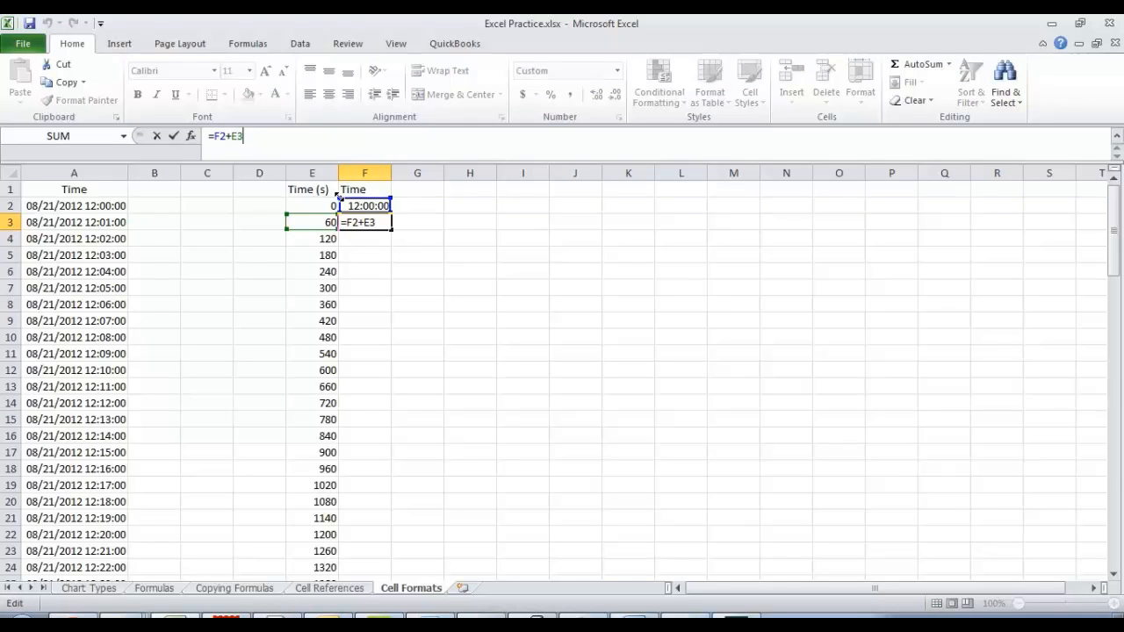
pyautogui.write('/')
pyautogui.write('86400')
pyautogui.press('BackSpace')
pyautogui.press('BackSpace')
pyautogui.press('BackSpace')
pyautogui.press('BackSpace')
pyautogui.press('BackSpace')
pyautogui.write('(24*60*')
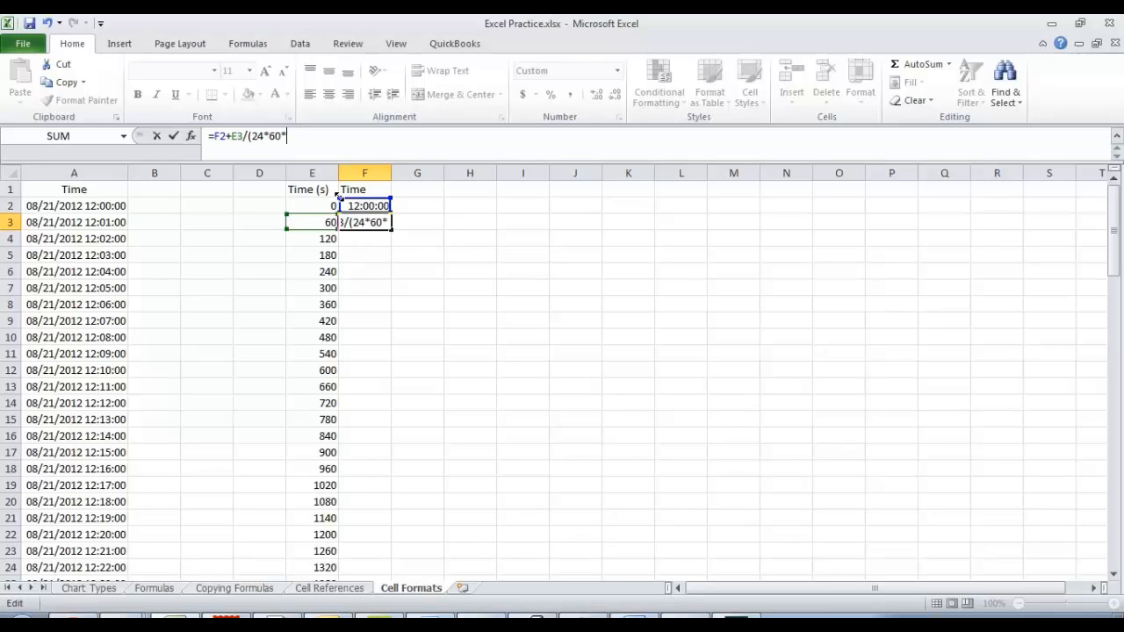
pyautogui.write('60)')
pyautogui.press('Return')
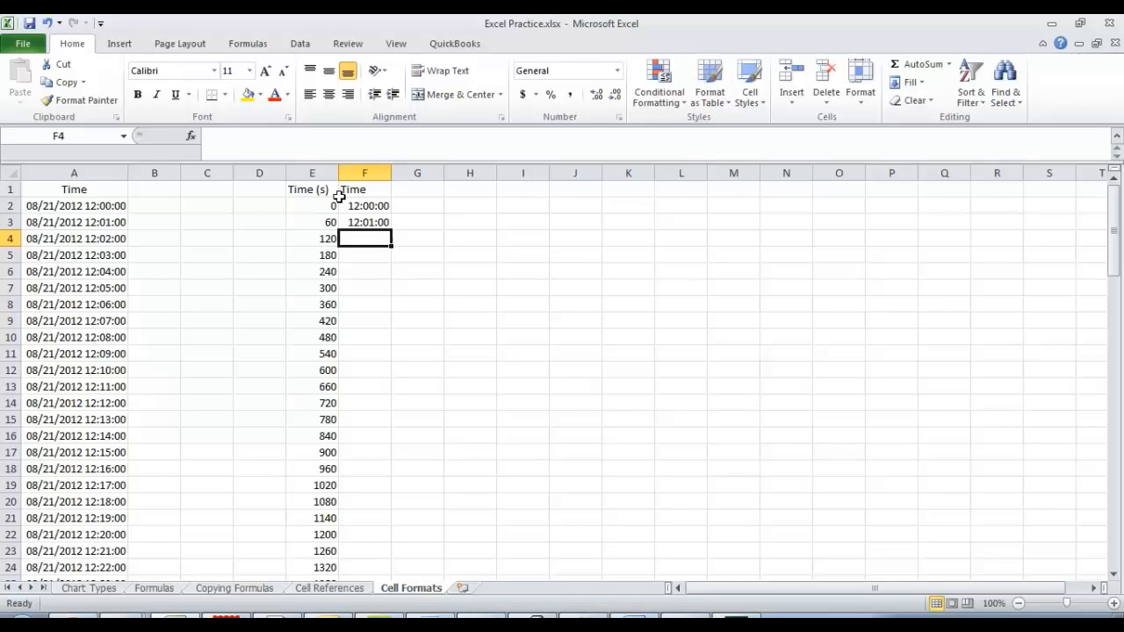
# Fill the F3 formula down column F to row 100.
pyautogui.press('Up')
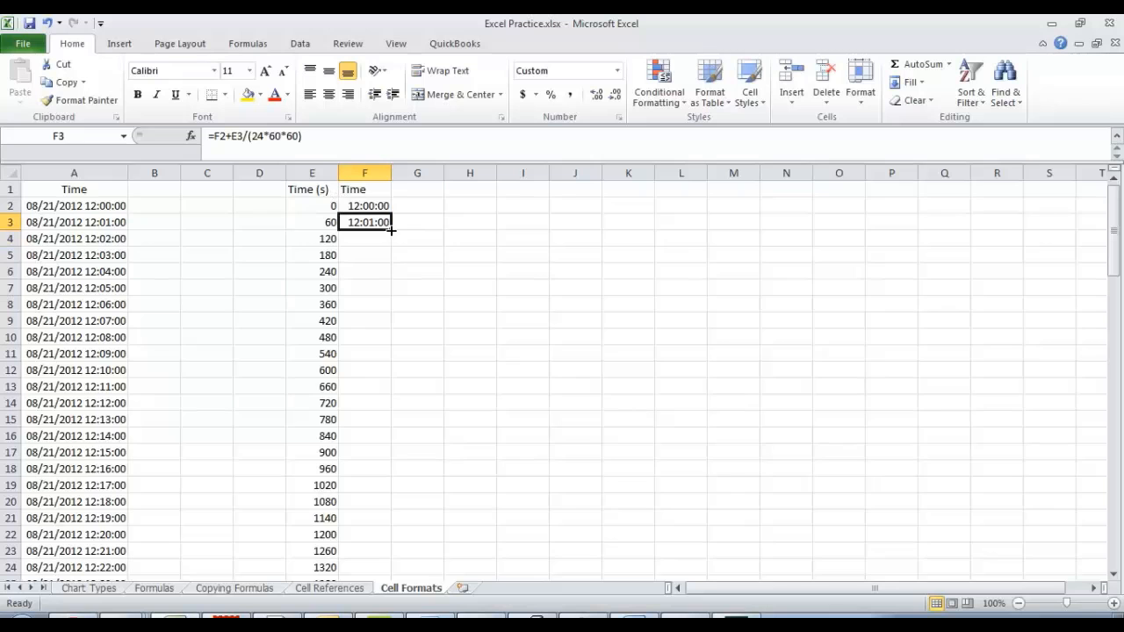
pyautogui.moveTo(391, 230); pyautogui.dragTo(372, 546)
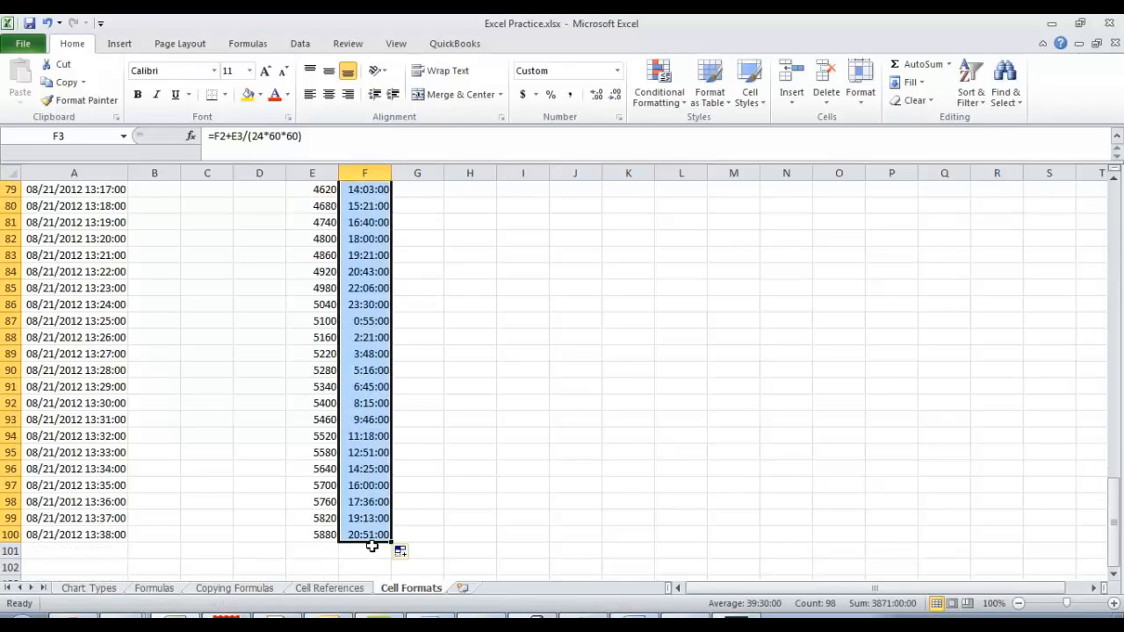
pyautogui.scroll(9, 373, 546)
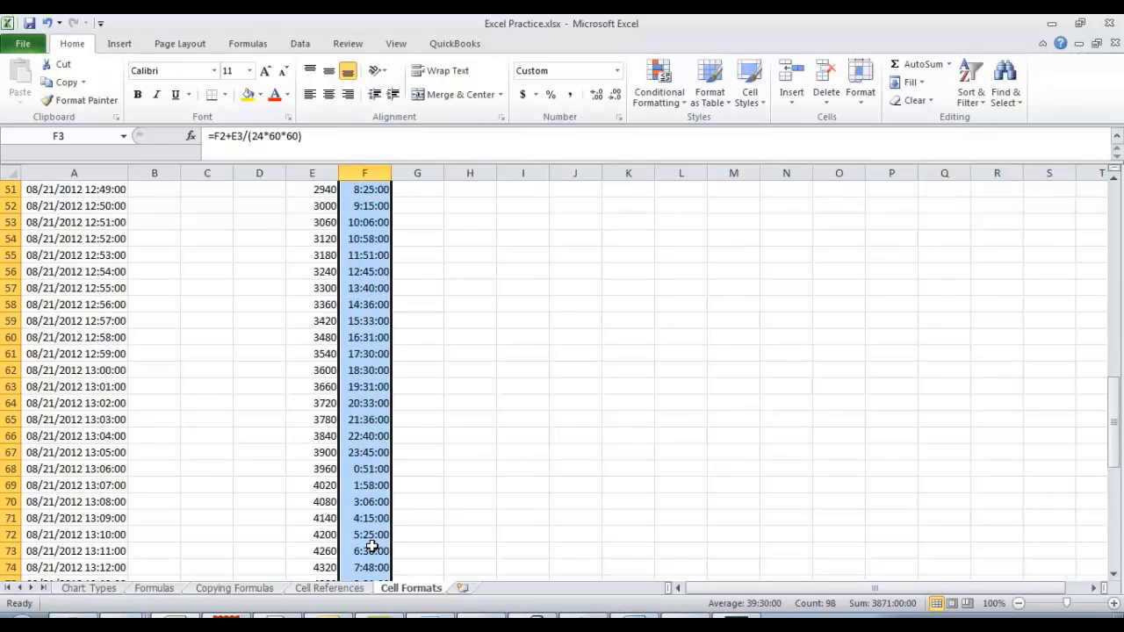
pyautogui.scroll(17, 372, 546)
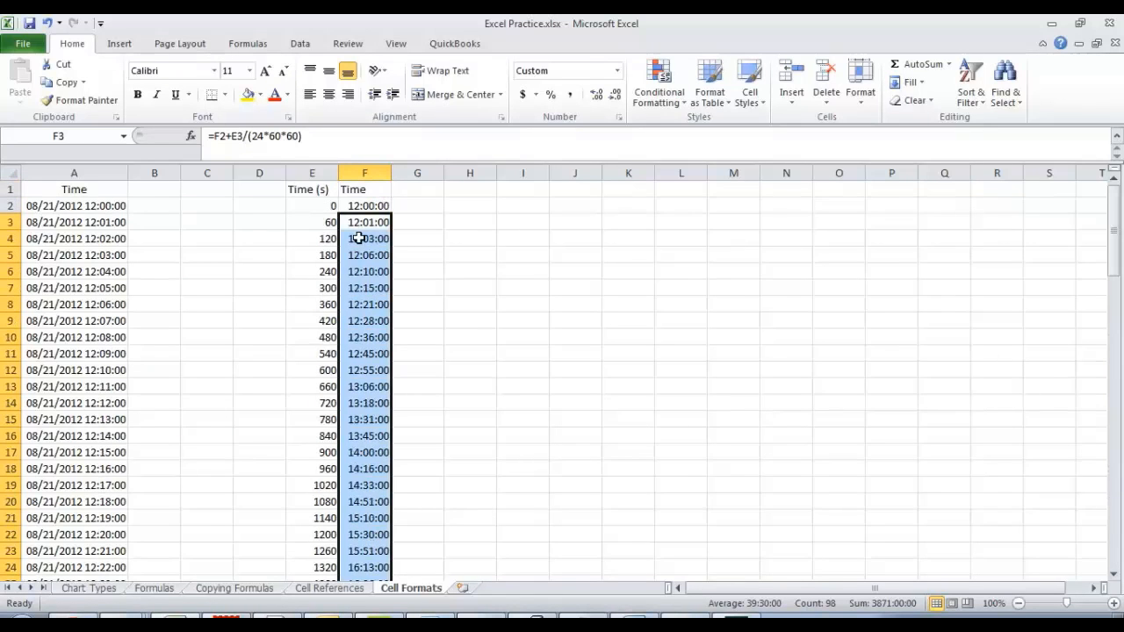
# Check the cell references in the filled formulas from F3 to F5.
pyautogui.click(361, 206)
pyautogui.press('Down')
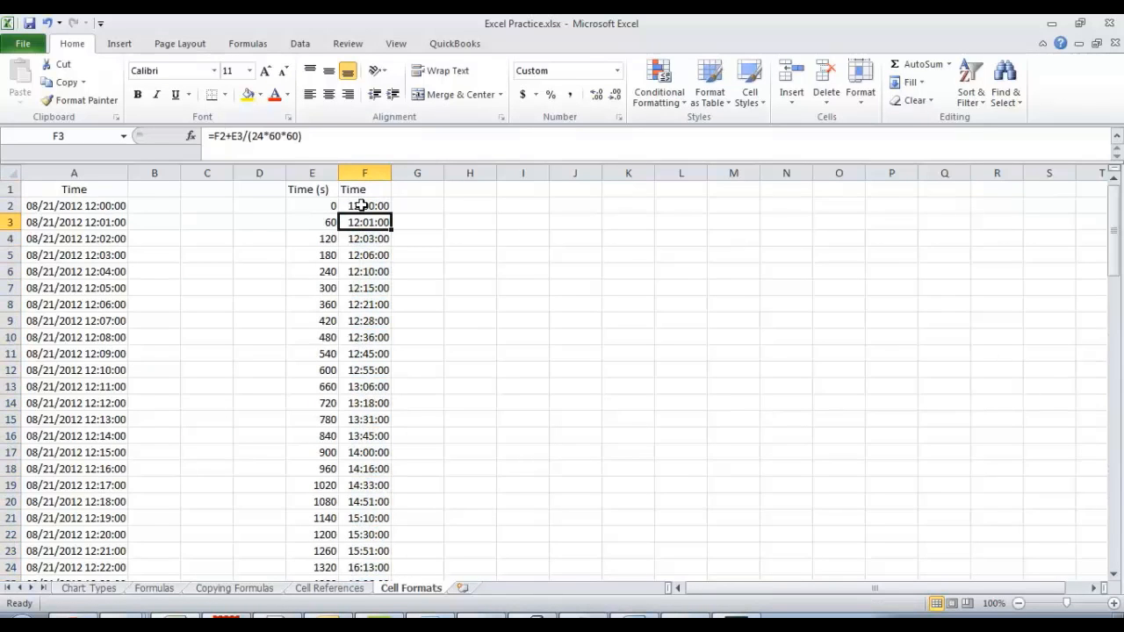
pyautogui.press('Down')
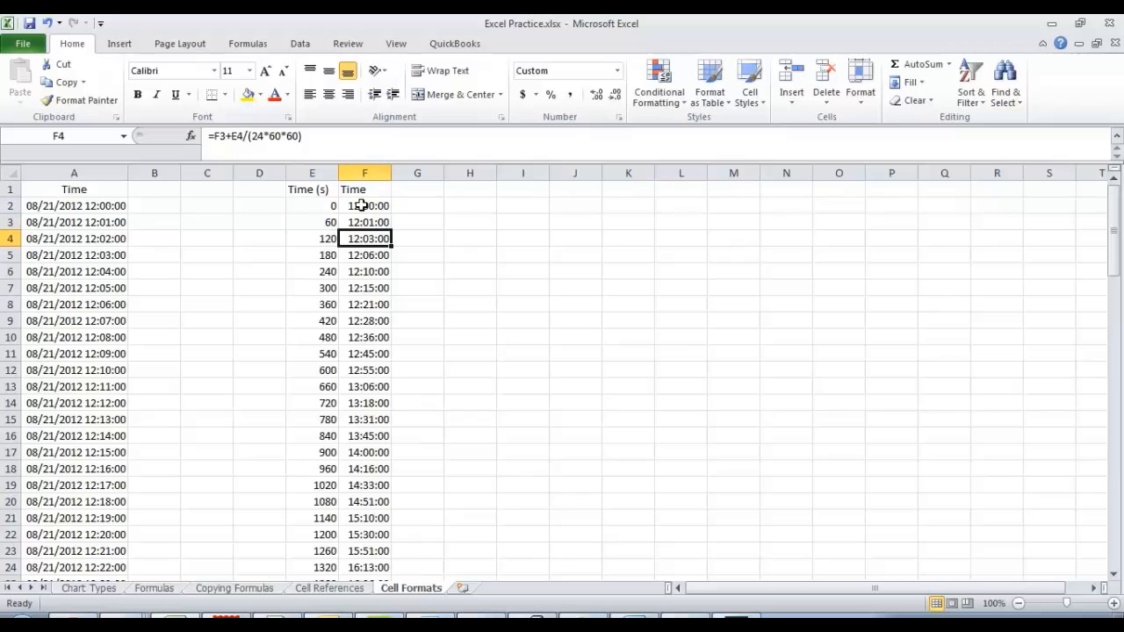
pyautogui.press('Down')
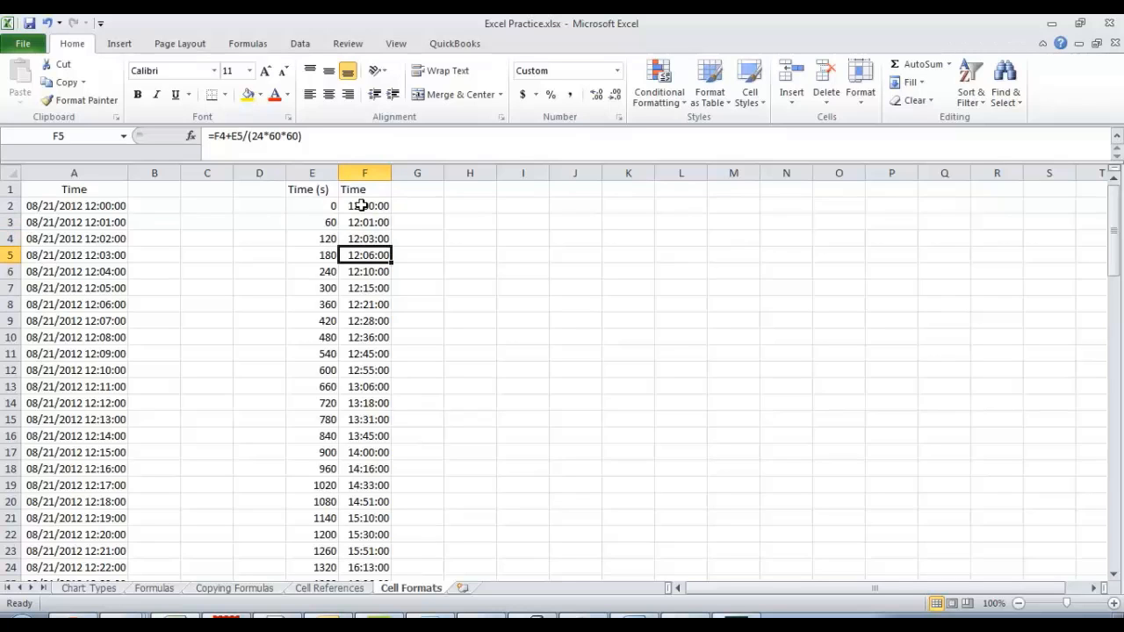
# Trace the cells referenced by the formulas in F3 and F4.
pyautogui.press('Up')
pyautogui.press('Up')
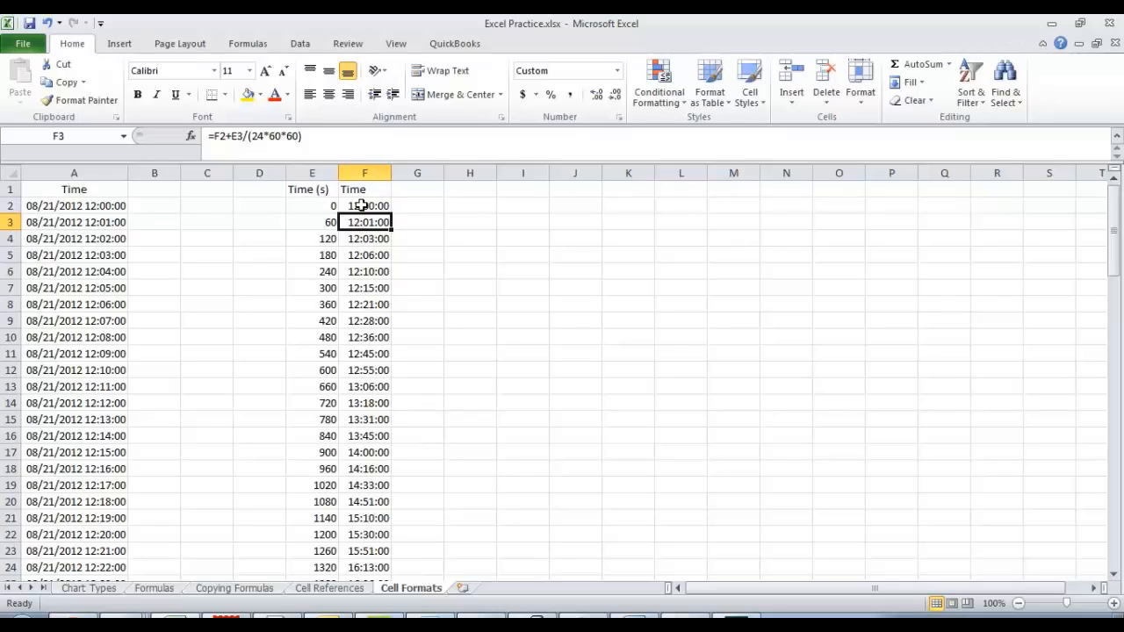
pyautogui.click(306, 138)
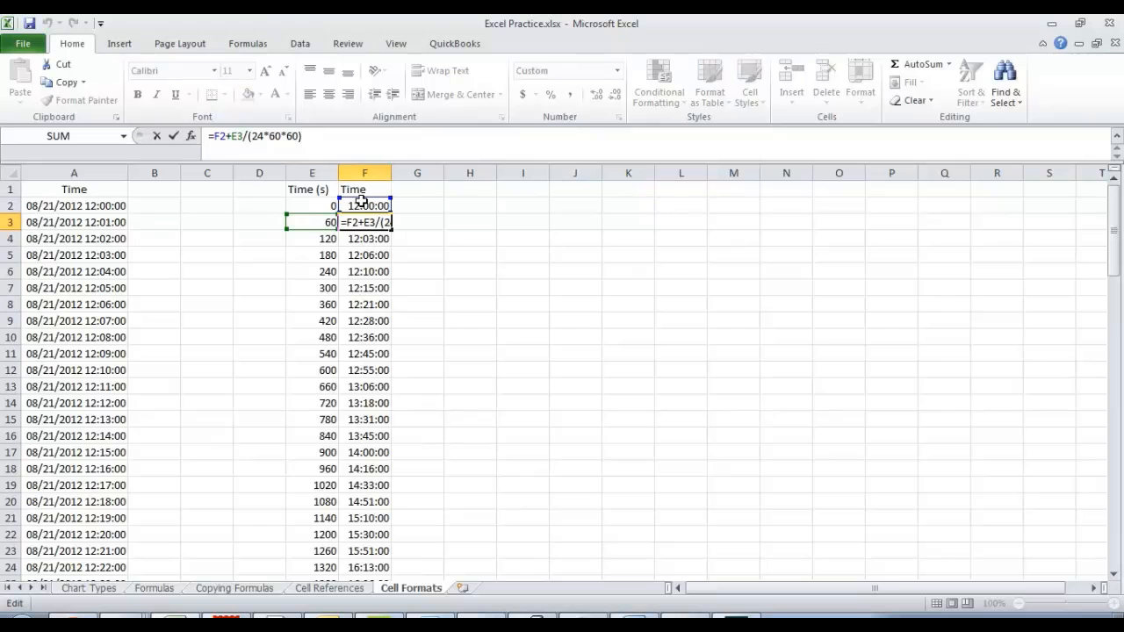
pyautogui.click(361, 238)
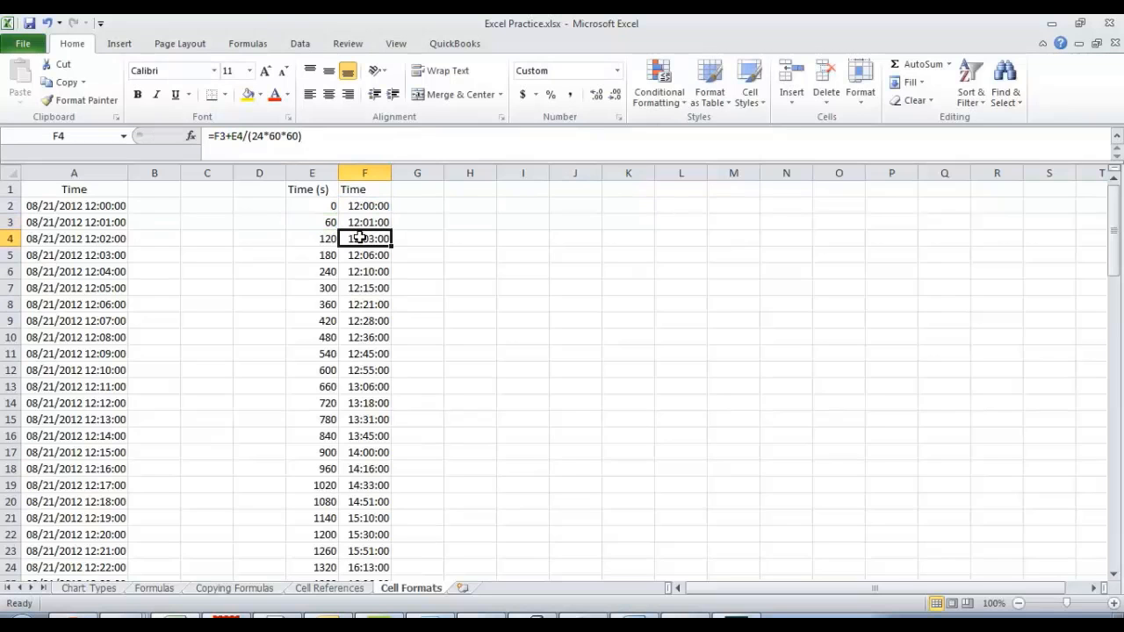
pyautogui.click(315, 135)
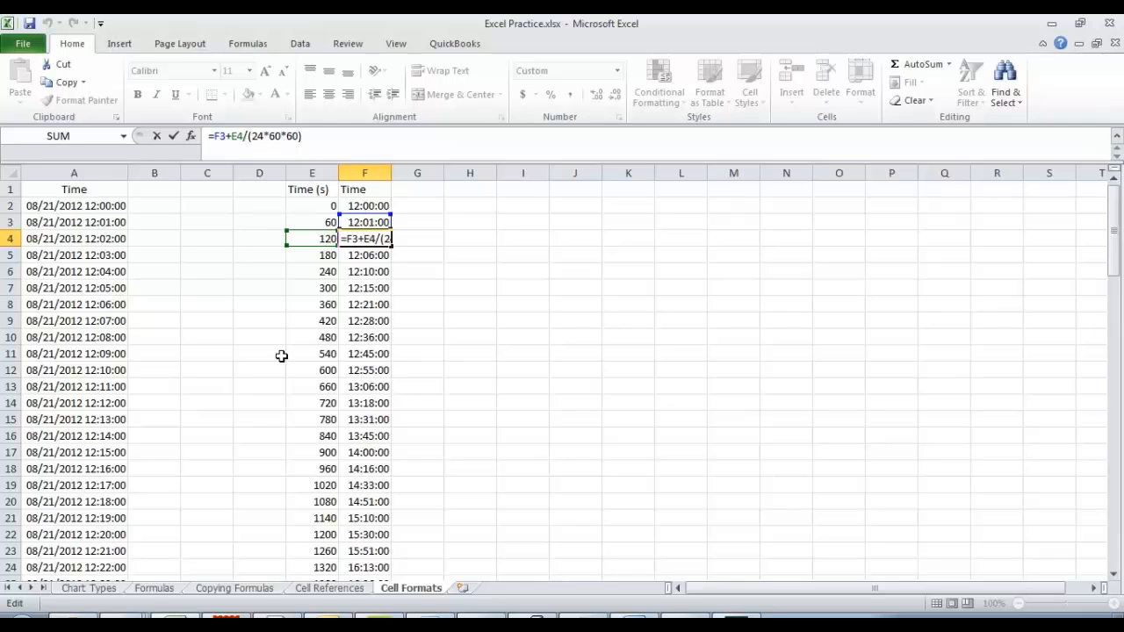
pyautogui.press('End')
pyautogui.hotkey('shift', 'Return')
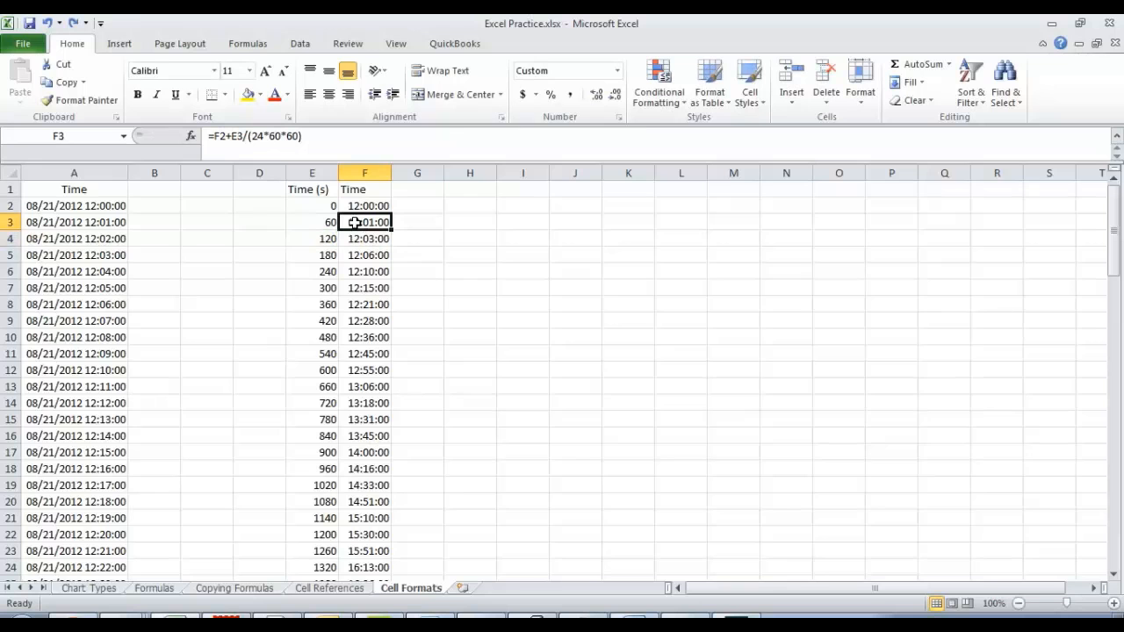
# Edit the F3 formula to =F2+(E3-E2)/(24*60*60) so only the seconds elapsed since the previous row are added.
pyautogui.click(244, 138)
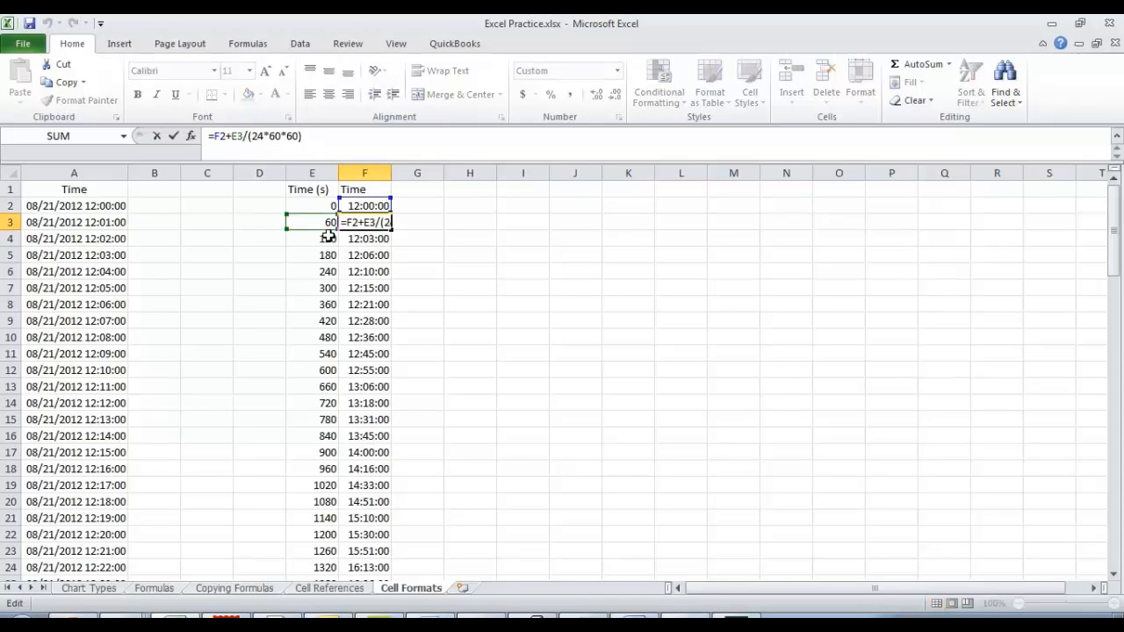
pyautogui.press('BackSpace')
pyautogui.press('BackSpace')
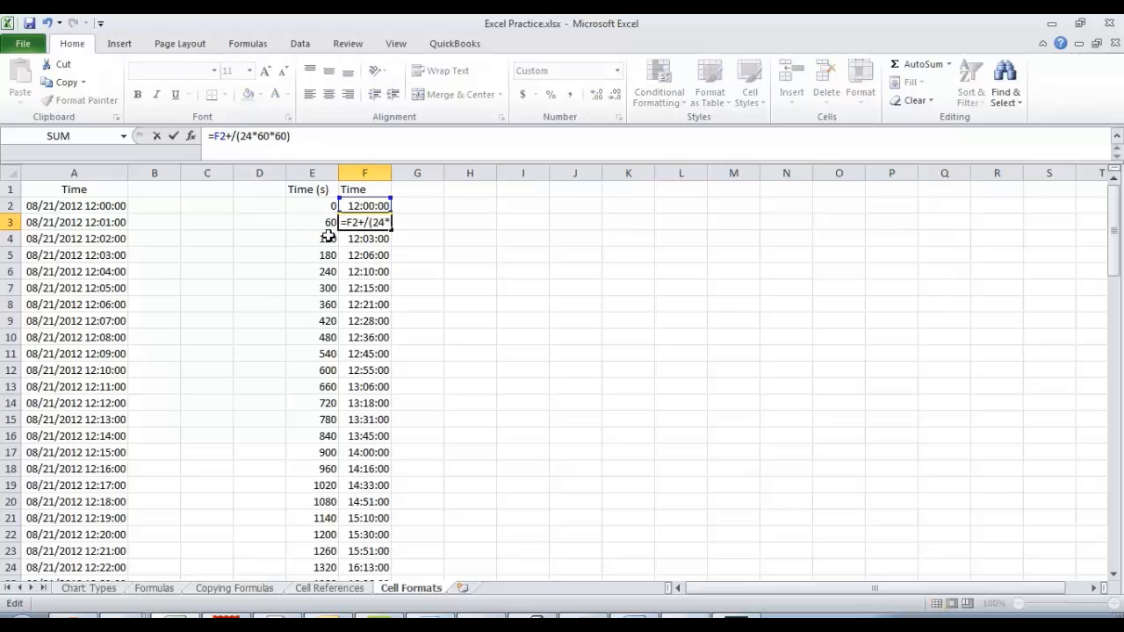
pyautogui.write('(')
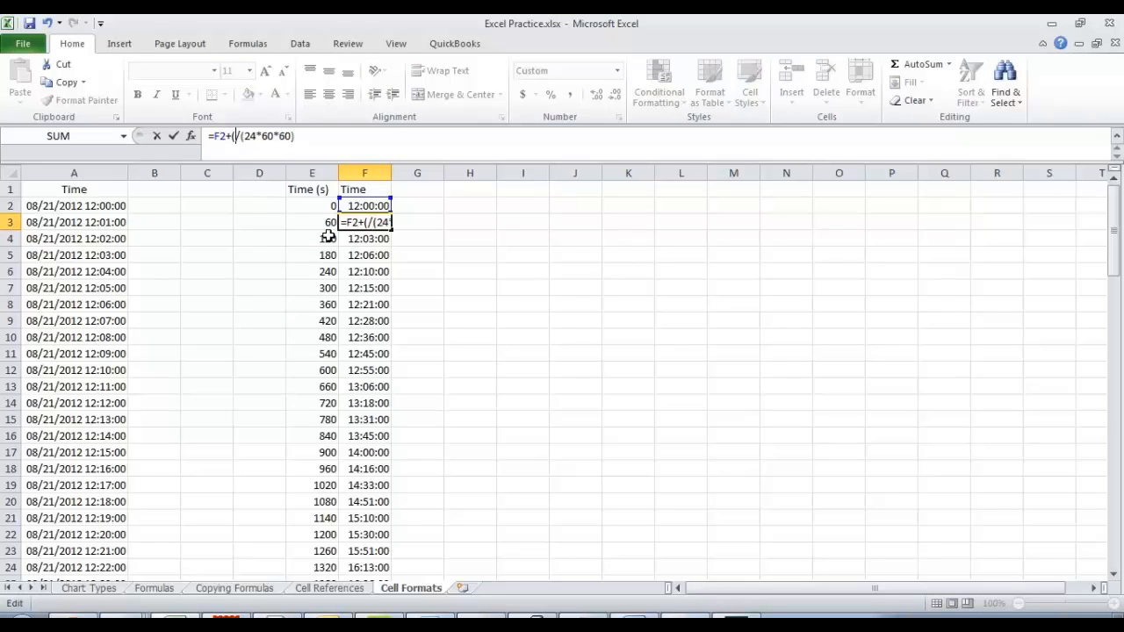
pyautogui.click(328, 222)
pyautogui.write('-')
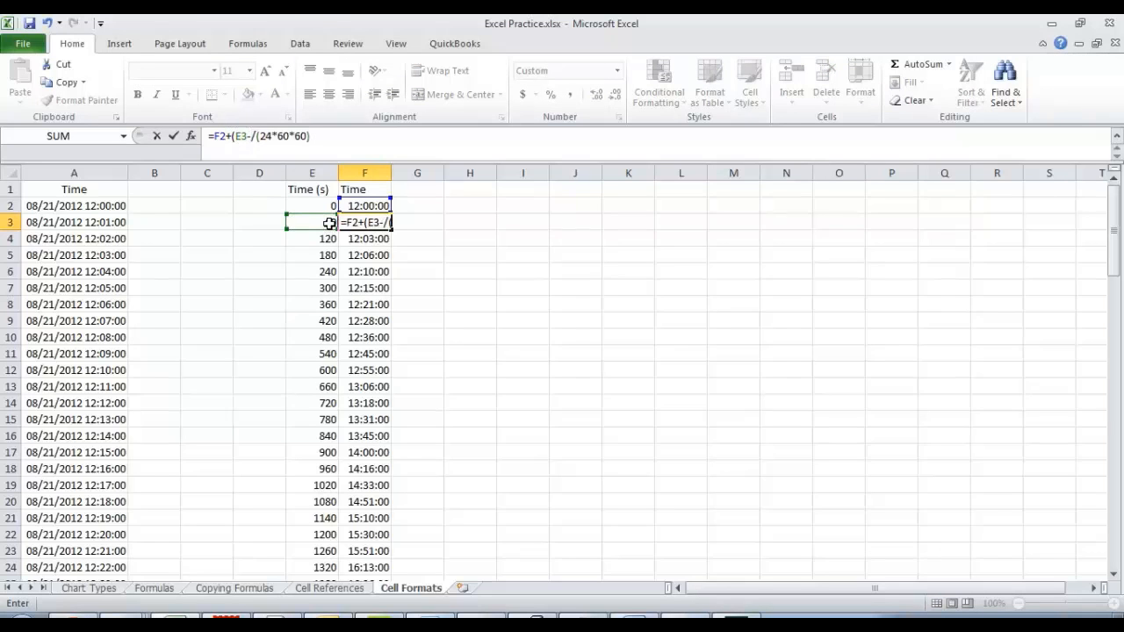
pyautogui.click(331, 209)
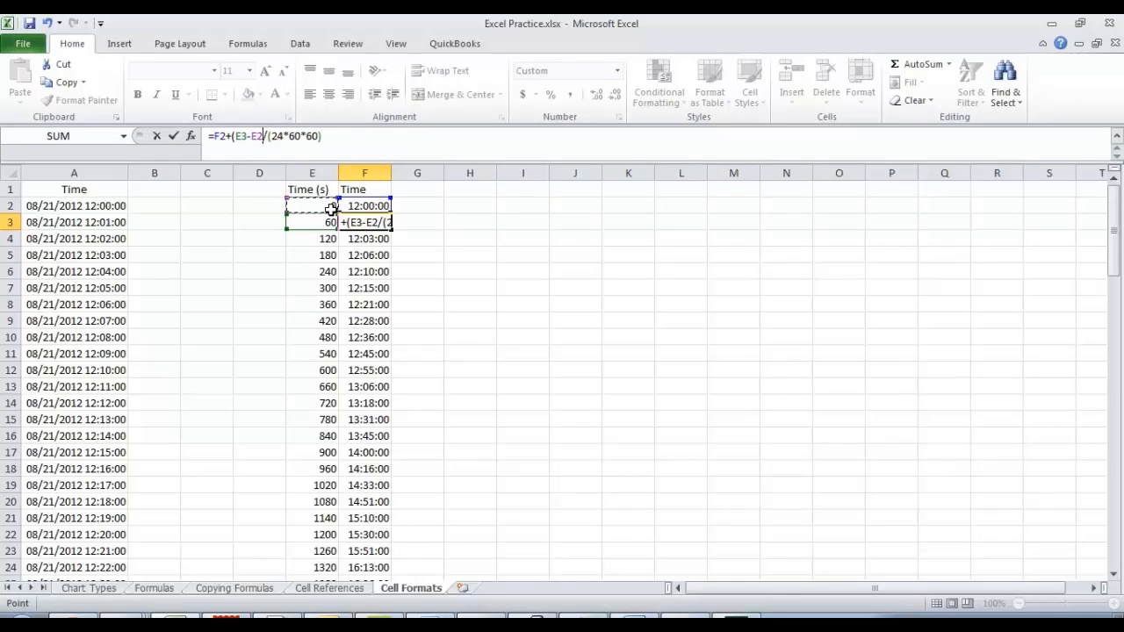
pyautogui.write(')')
pyautogui.press('Return')
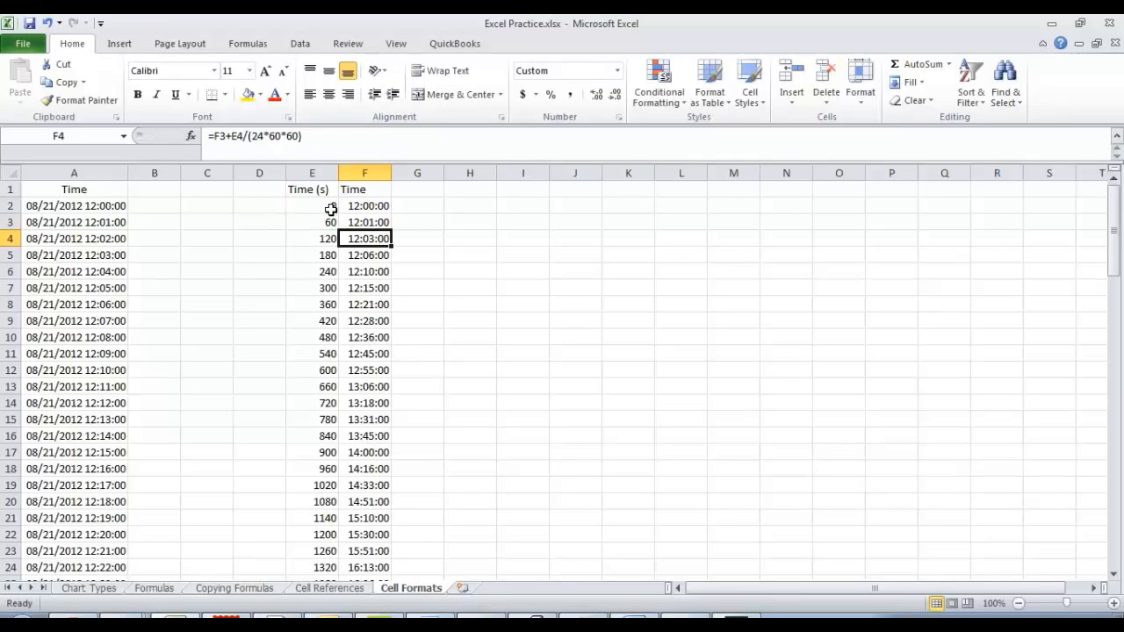
# Fill the F3 formula with the E3-E2 difference down column F to row 100.
pyautogui.click(368, 222)
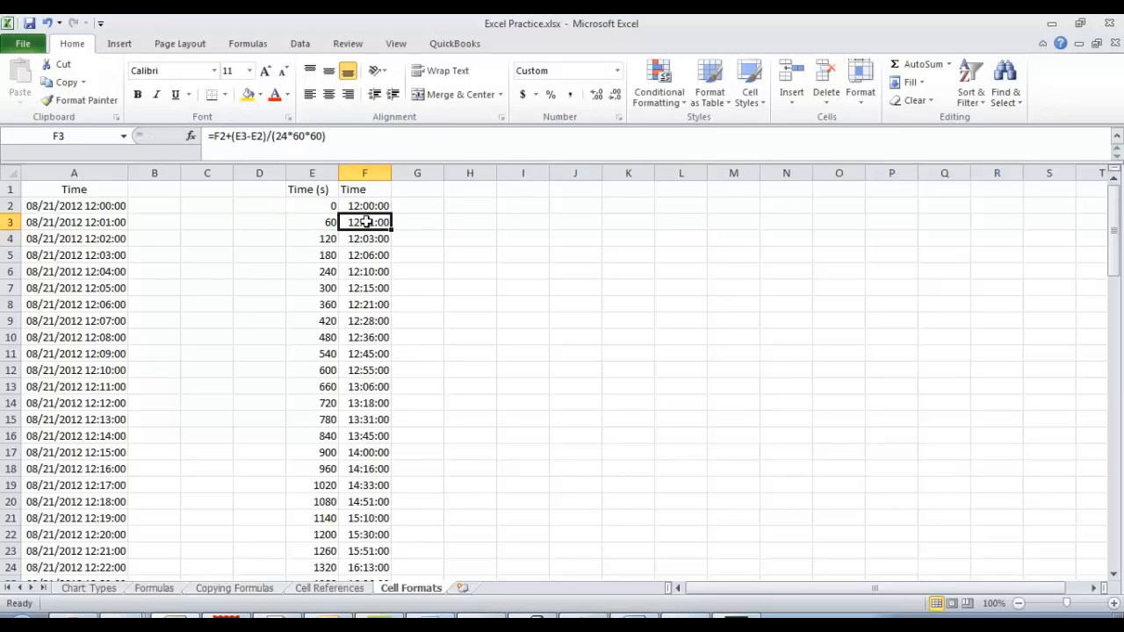
pyautogui.moveTo(392, 230); pyautogui.dragTo(388, 559)
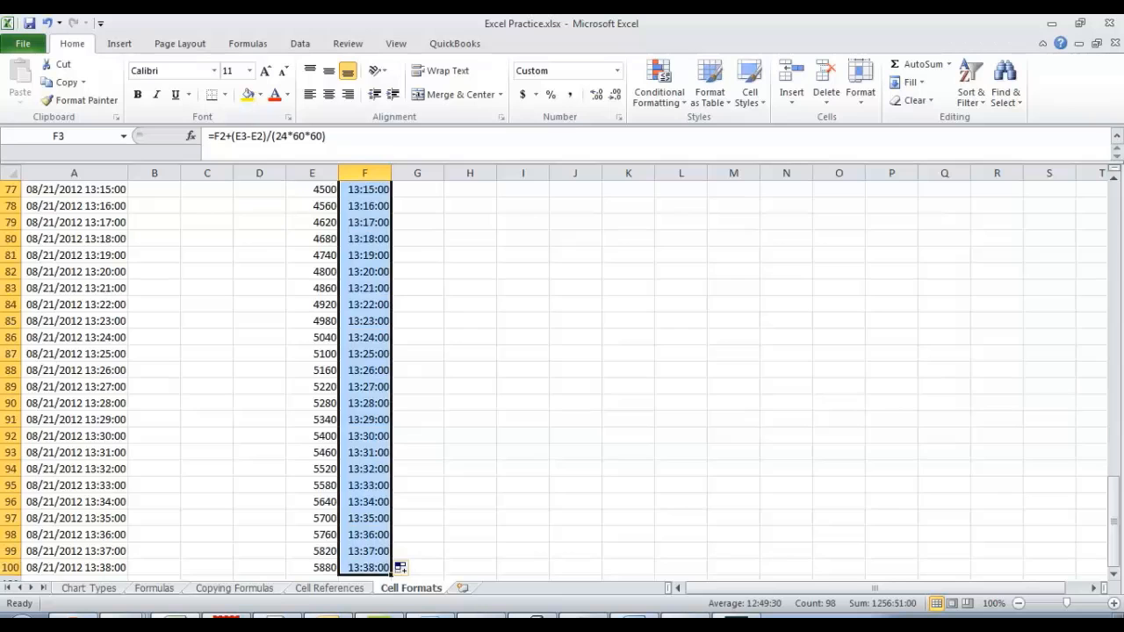
pyautogui.scroll(20, 389, 557)
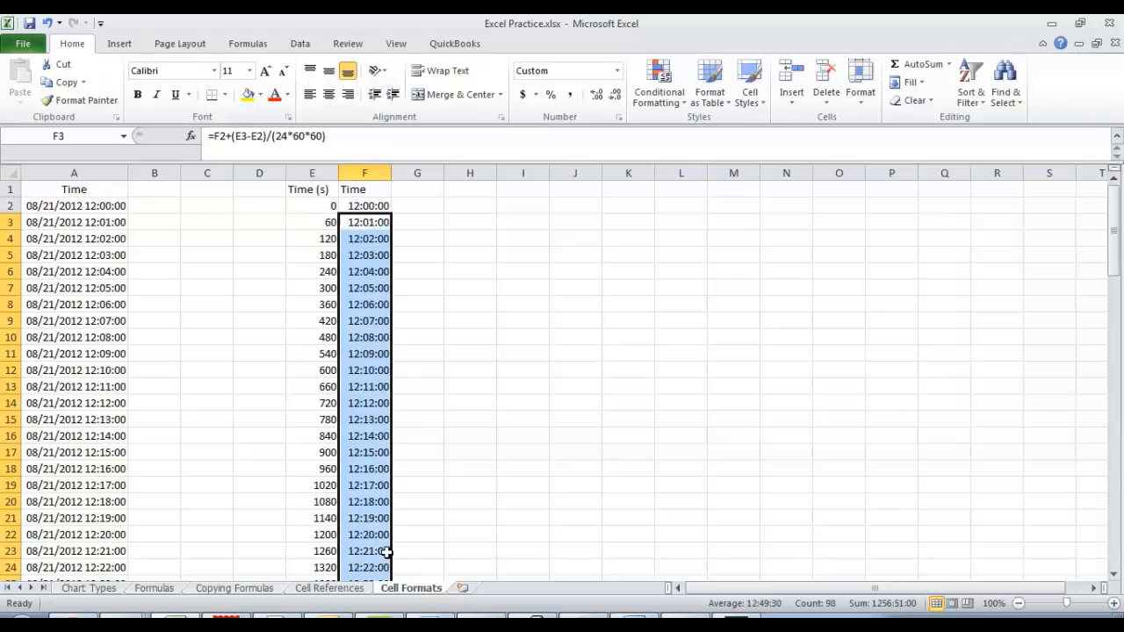
# Inspect the cell references in the refilled F4 formula.
pyautogui.click(364, 235)
pyautogui.doubleClick(364, 236)
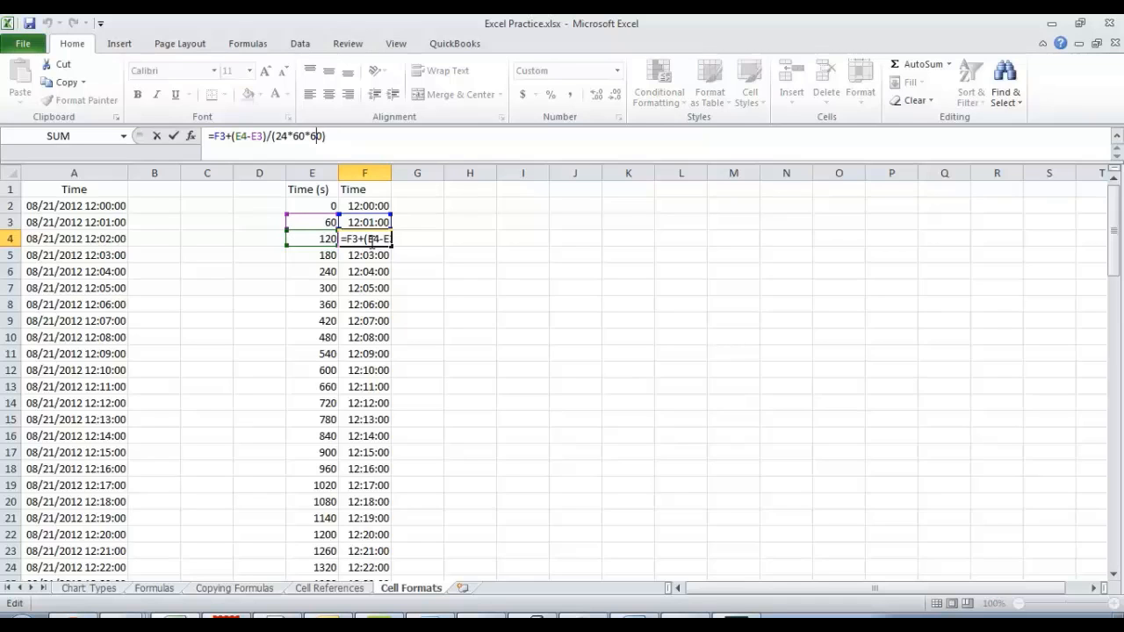
pyautogui.press('Return')
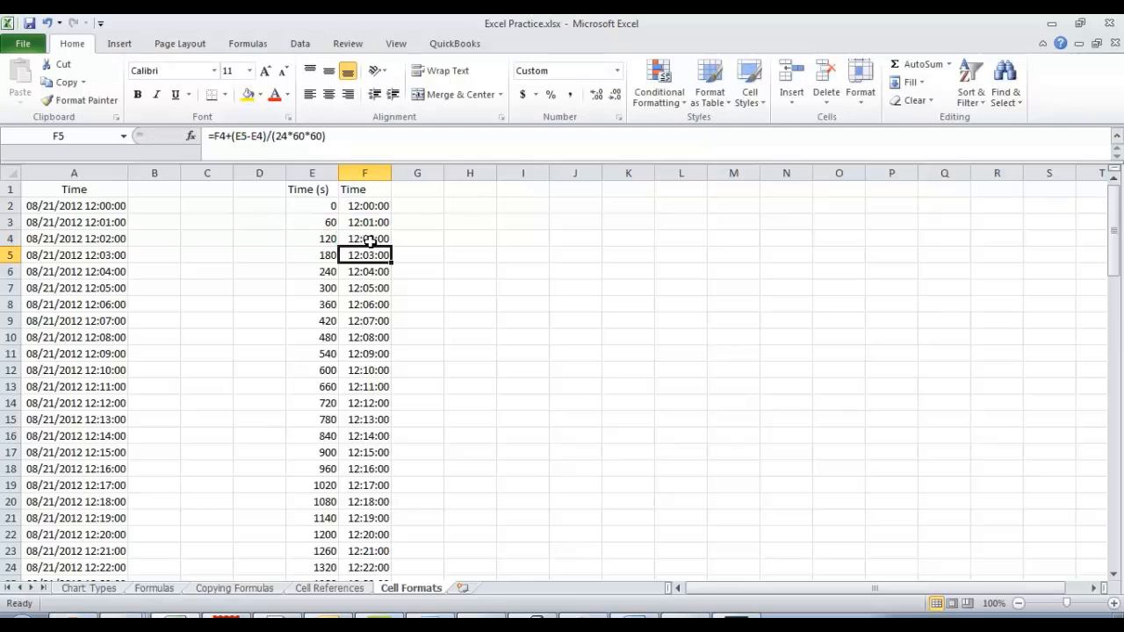
# Undo the last column F fill and the F3 formula edit that introduced the E3-E2 difference.
pyautogui.click(371, 223)
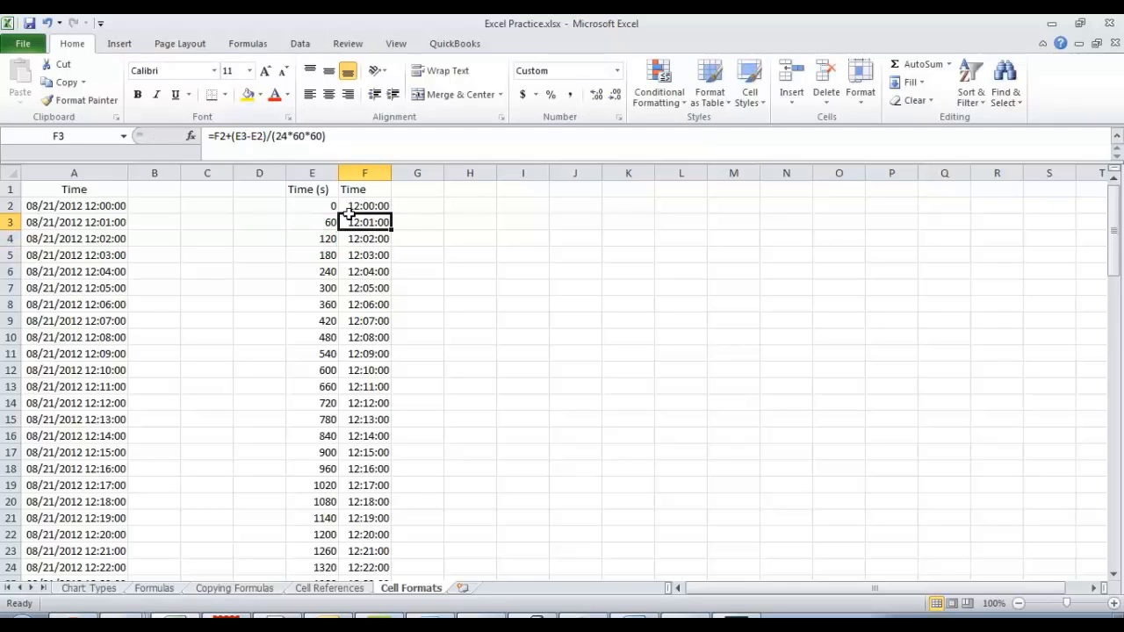
pyautogui.hotkey('ctrl', 'z')
pyautogui.hotkey('ctrl', 'z')
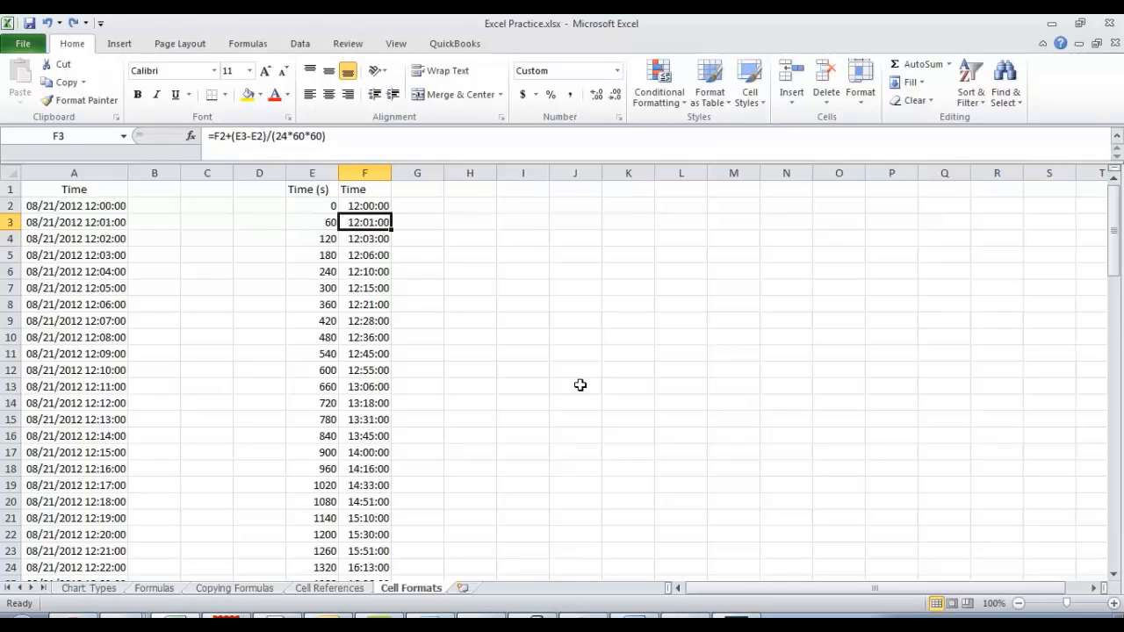
pyautogui.hotkey('ctrl', 'z')
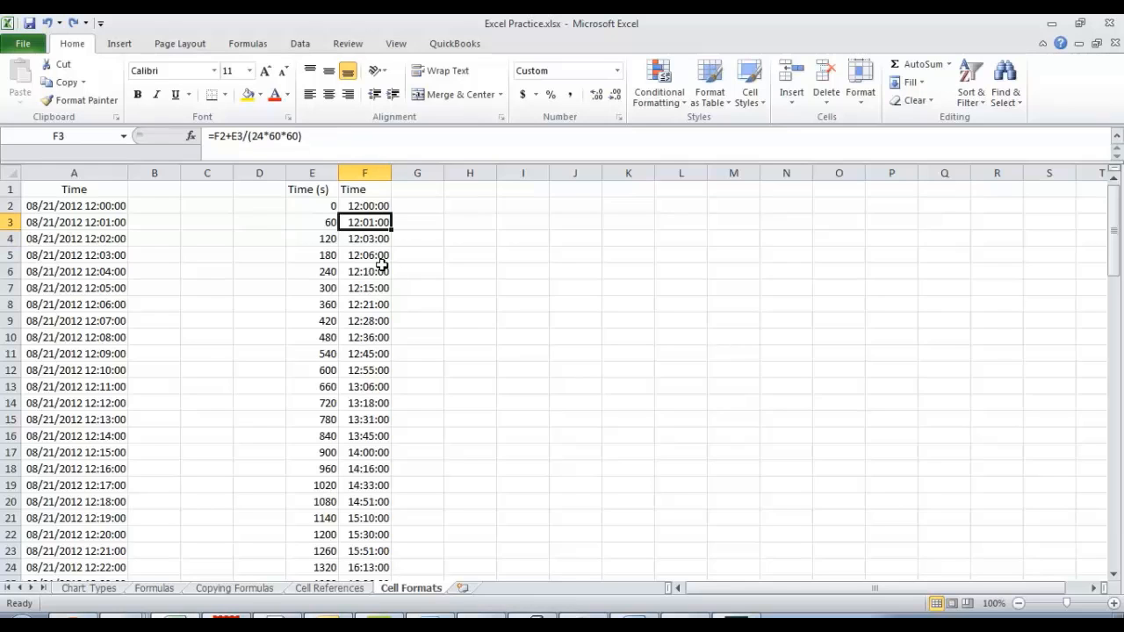
# Change the F3 formula to =$F$2+E3/(24*60*60) so the start time is an absolute reference.
pyautogui.click(375, 242)
pyautogui.click(370, 223)
pyautogui.click(360, 205)
pyautogui.click(371, 222)
pyautogui.click(218, 135)
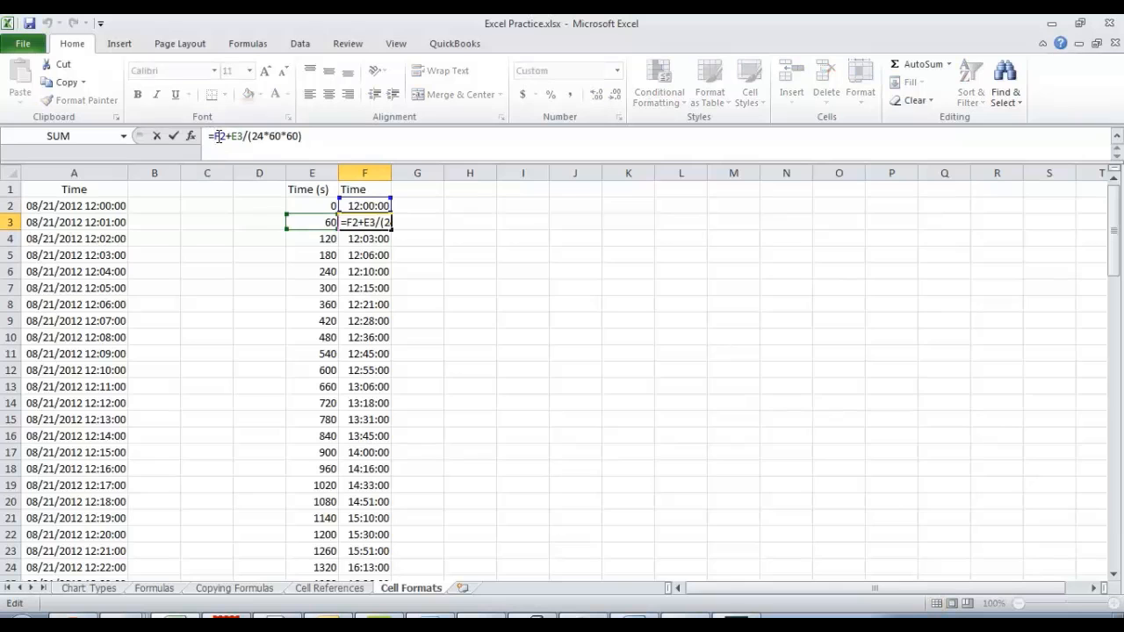
pyautogui.write('$F')
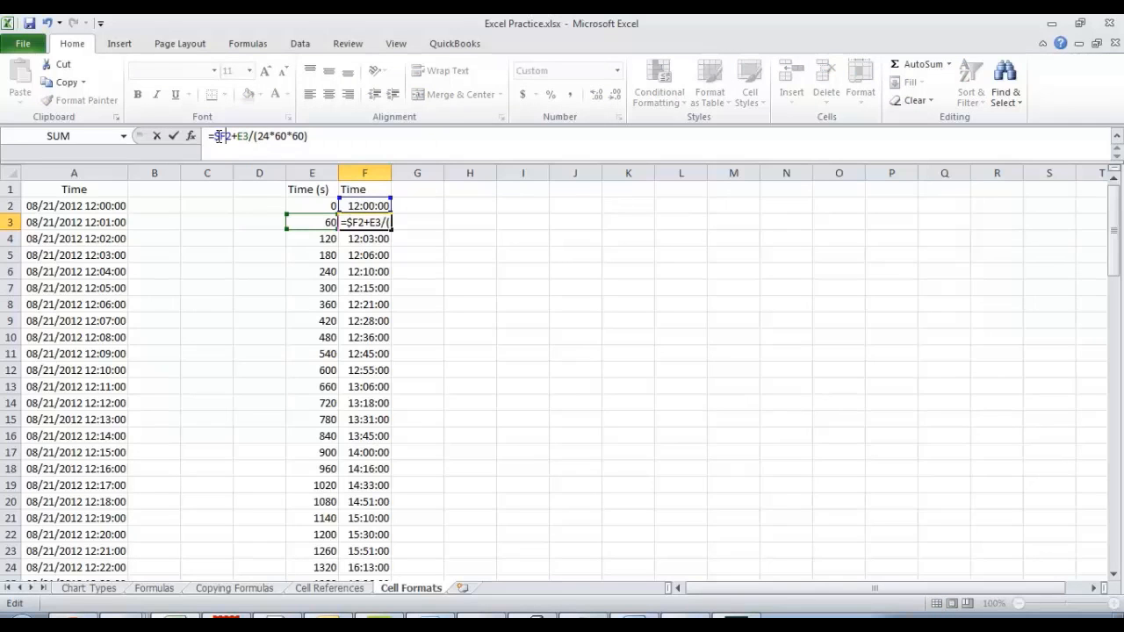
pyautogui.write('$')
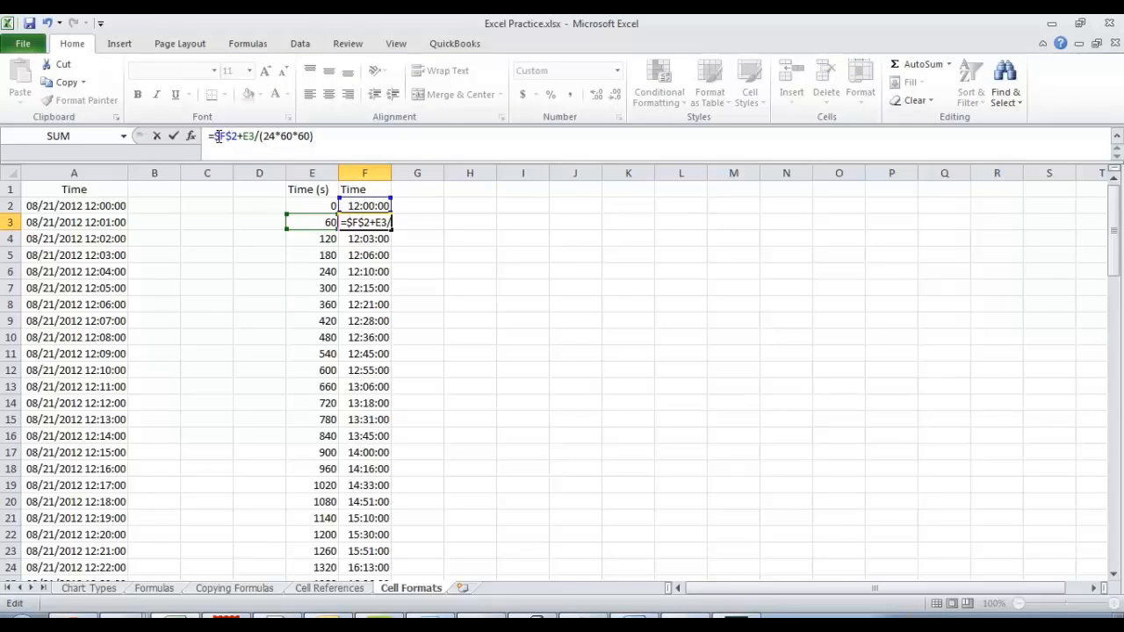
pyautogui.press('Return')
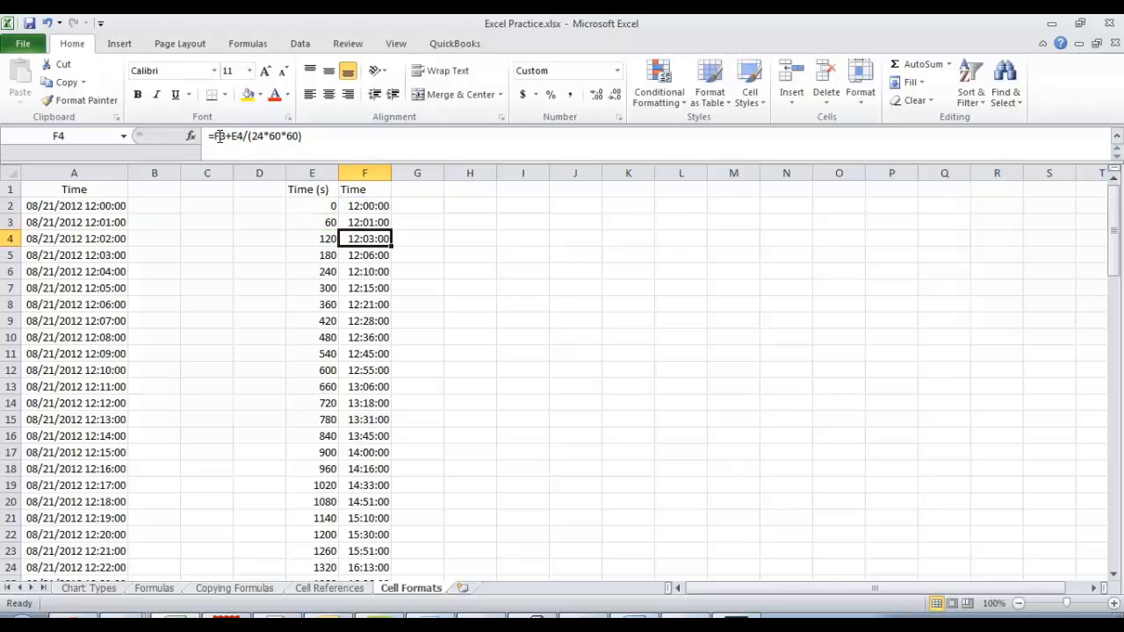
# Fill the F3 formula with the absolute $F$2 reference down column F to row 100.
pyautogui.click(365, 220)
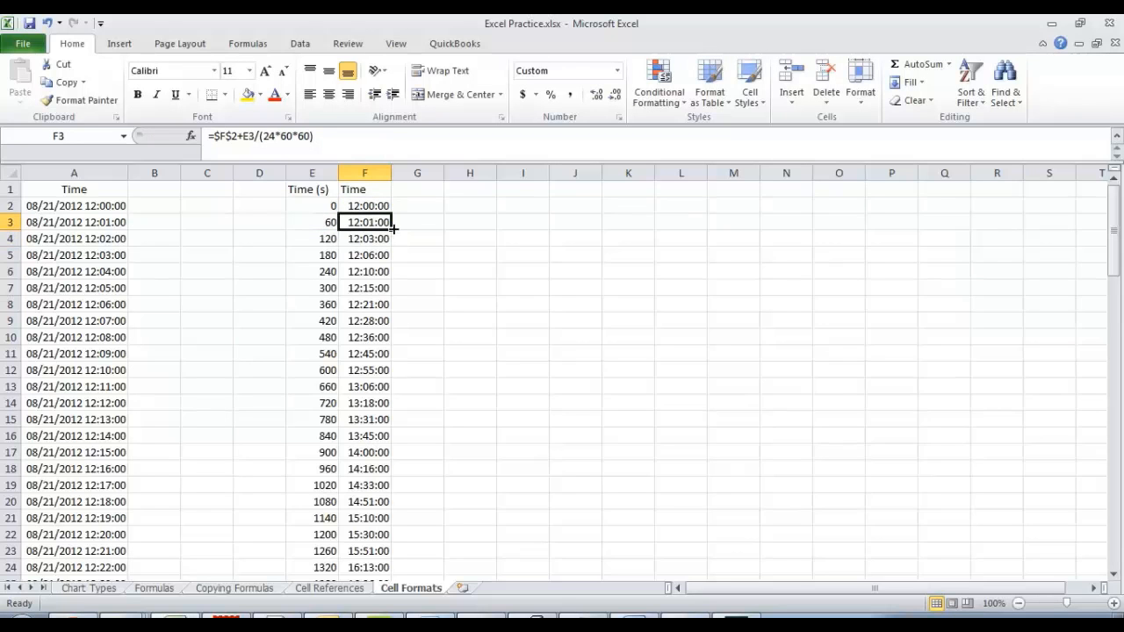
pyautogui.moveTo(392, 230); pyautogui.dragTo(380, 524)
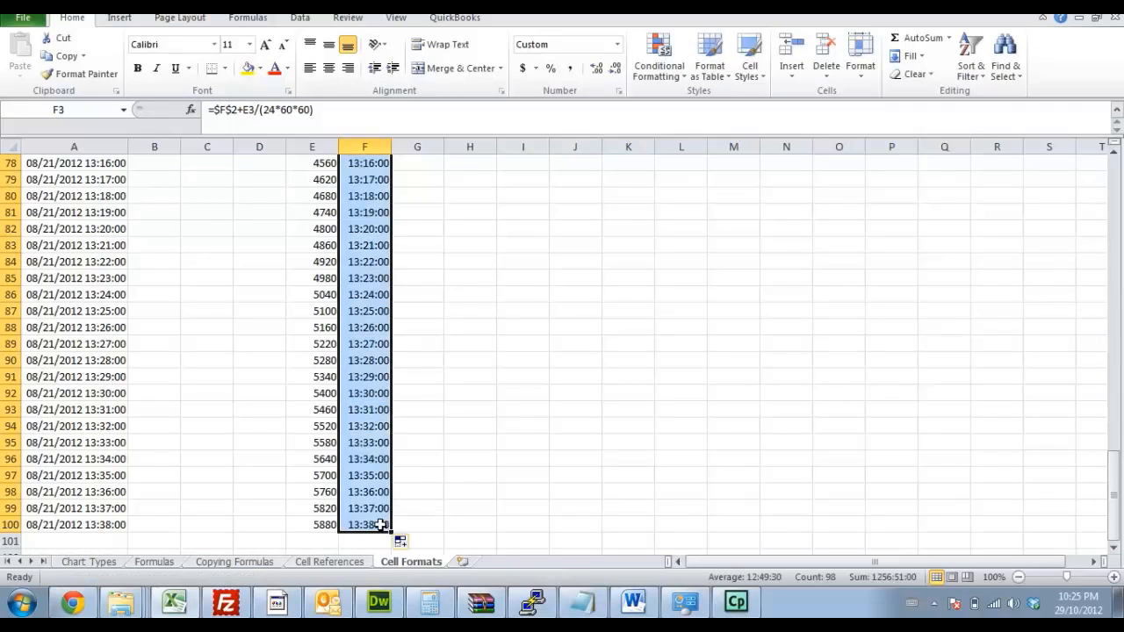
pyautogui.hotkey('ctrl', 'BackSpace')
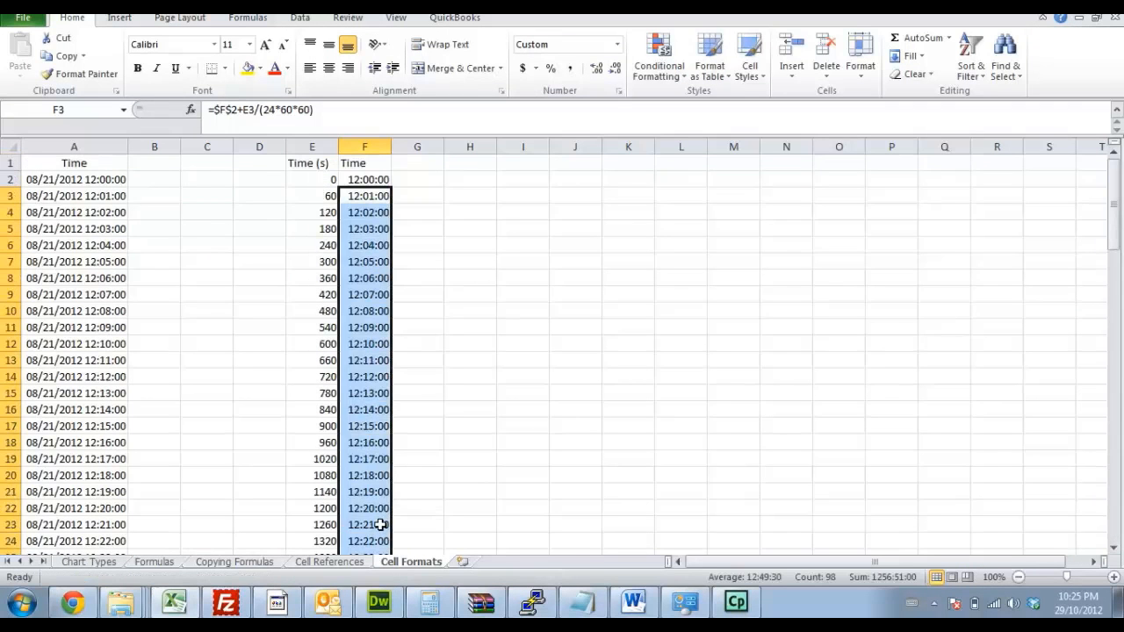
# Check the absolute and relative cell references in the filled formulas in F4 and F5.
pyautogui.click(368, 212)
pyautogui.click(323, 110)
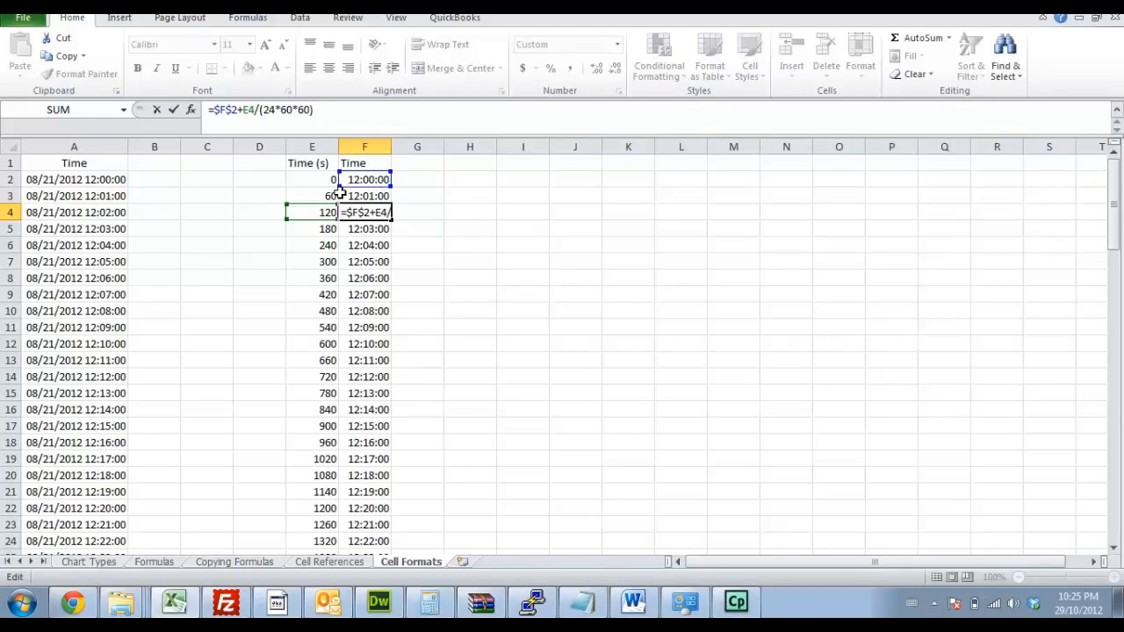
pyautogui.click(355, 228)
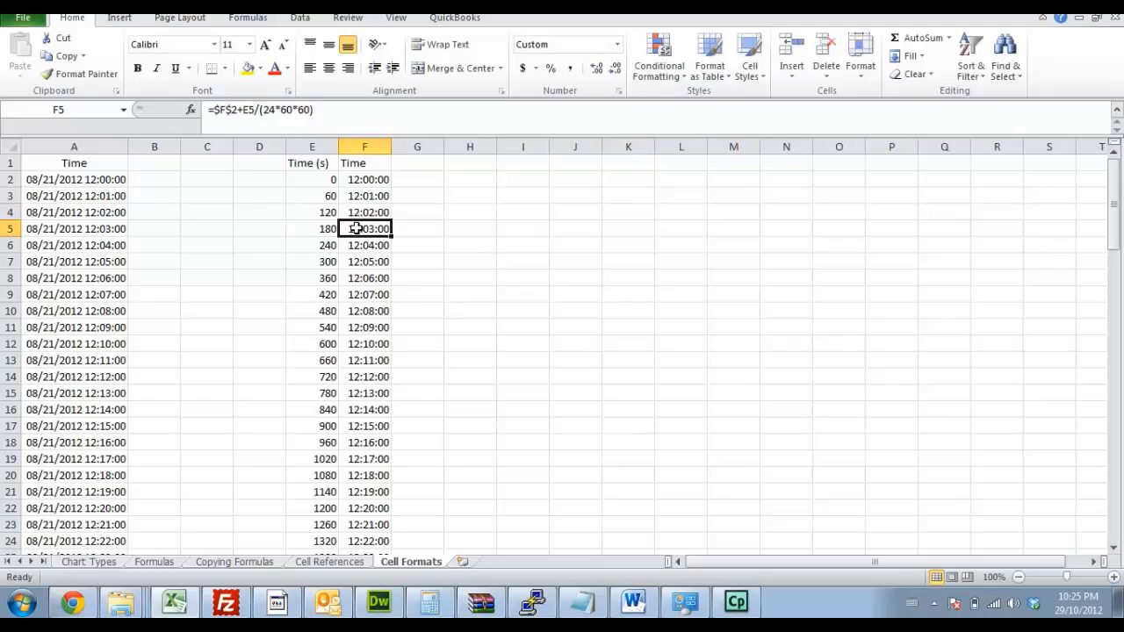
pyautogui.click(327, 227)
pyautogui.click(356, 229)
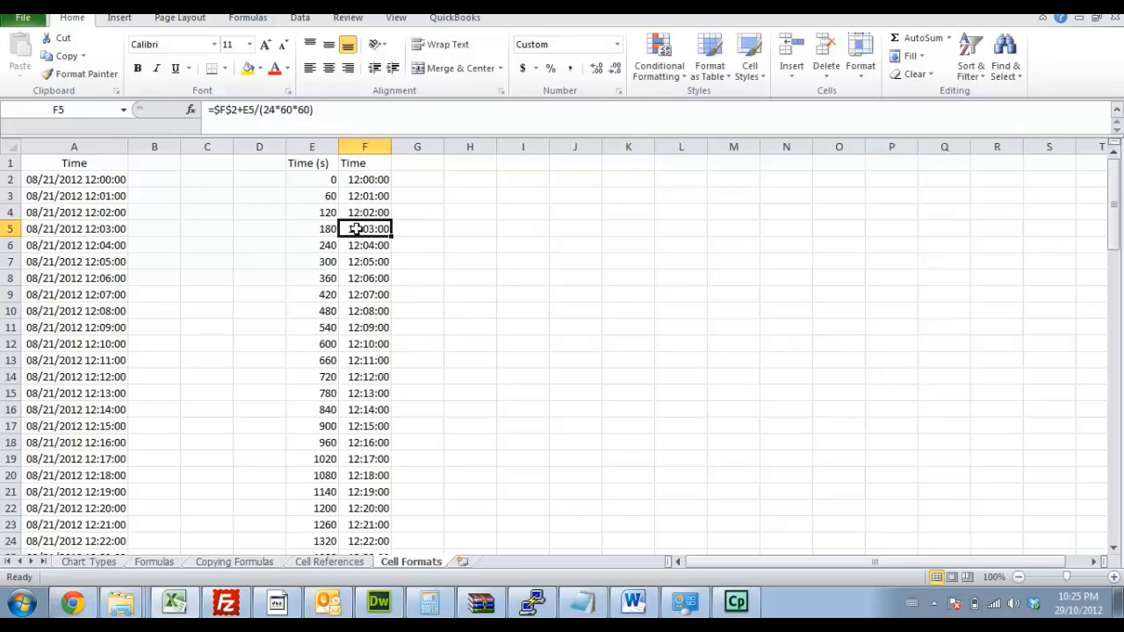
pyautogui.click(316, 112)
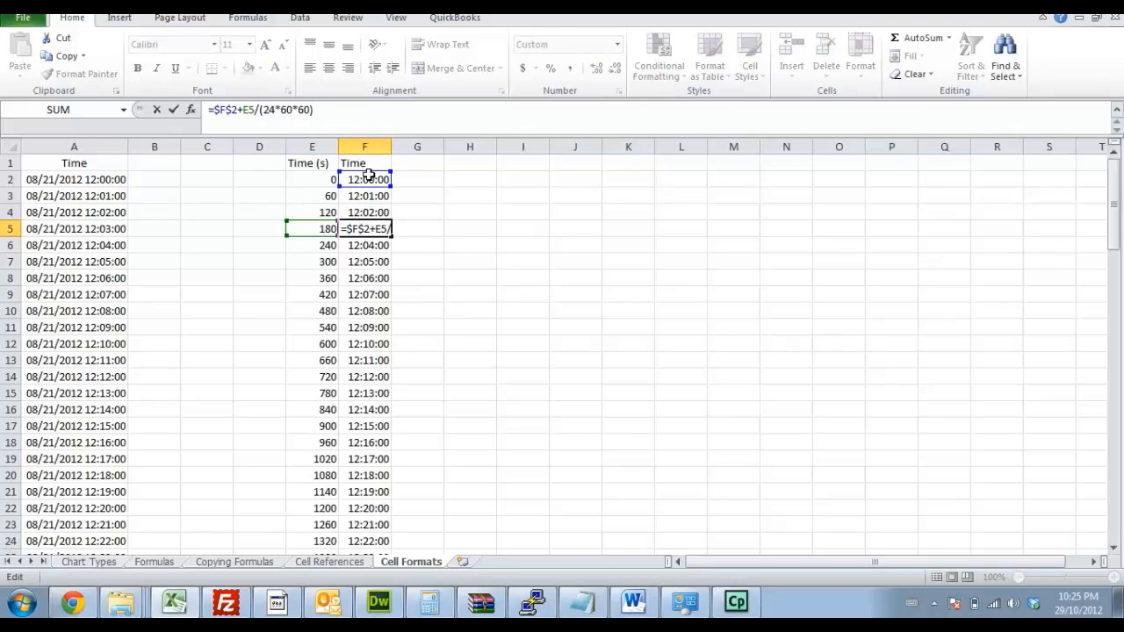
pyautogui.press('Return')
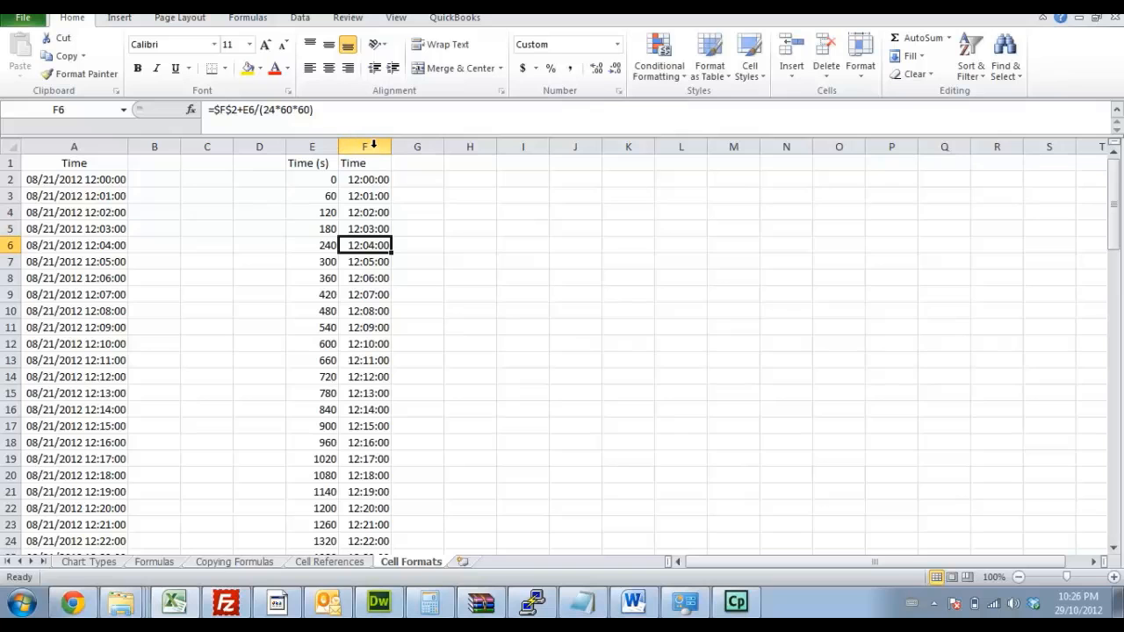
# Review the Number, Currency and Percentage format options for column E without applying any of them.
pyautogui.click(320, 142)
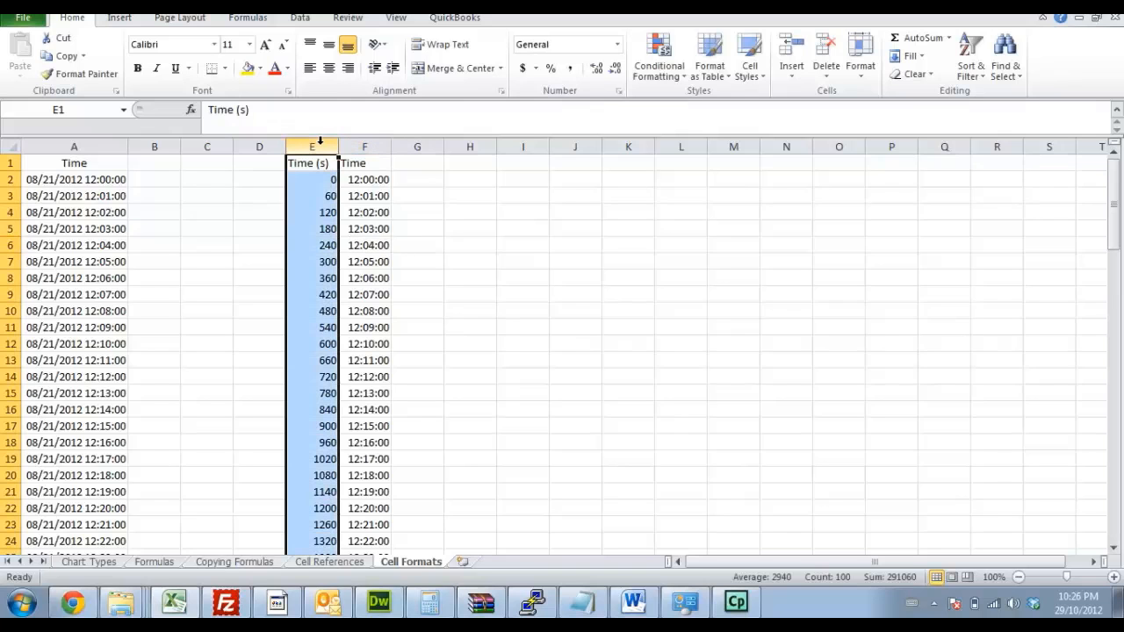
pyautogui.rightClick(320, 146)
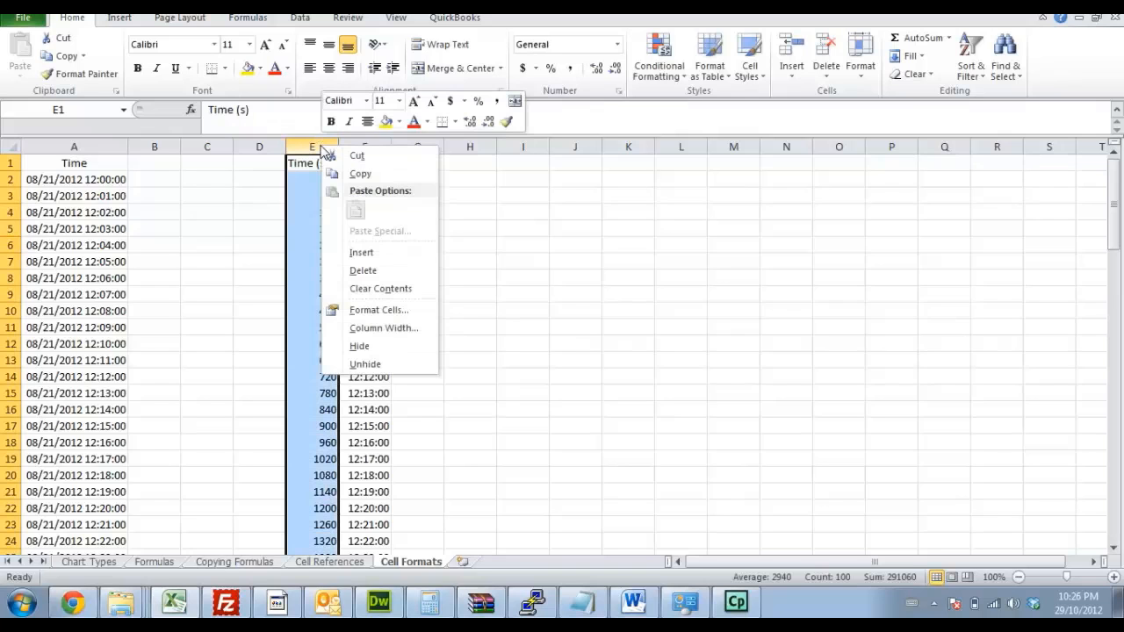
pyautogui.click(378, 310)
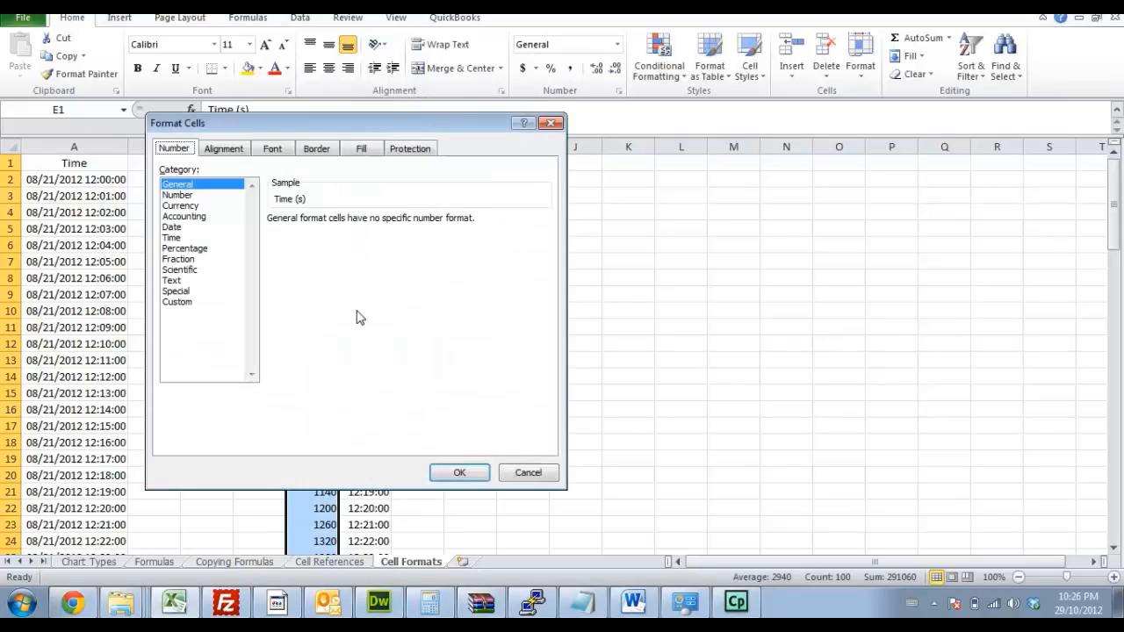
pyautogui.click(188, 195)
pyautogui.moveTo(306, 130); pyautogui.dragTo(651, 96)
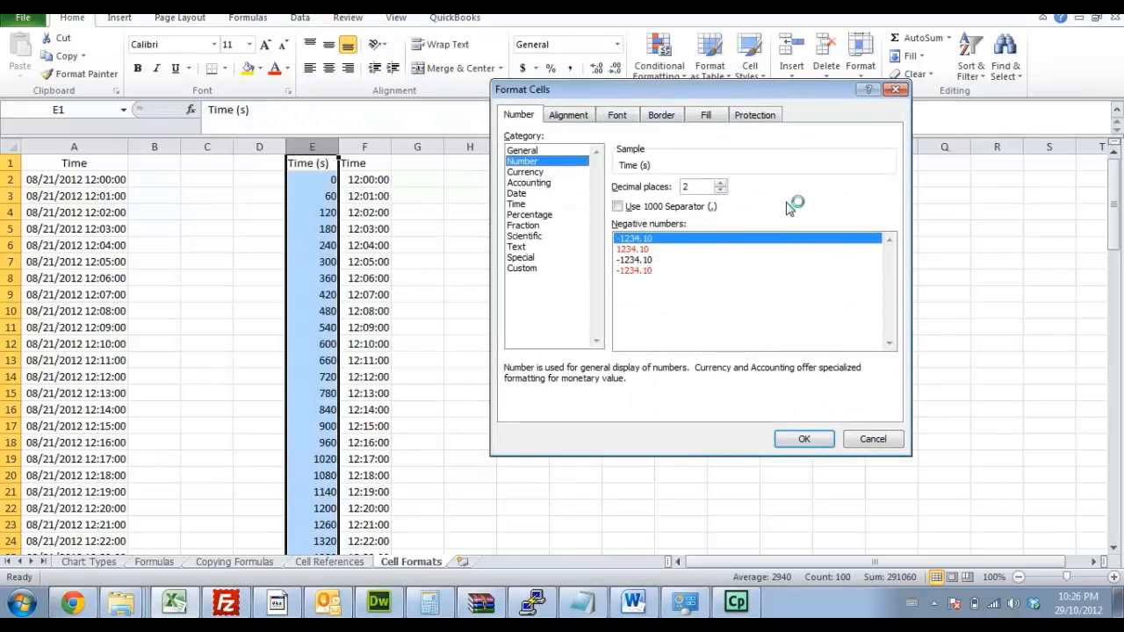
pyautogui.click(720, 192)
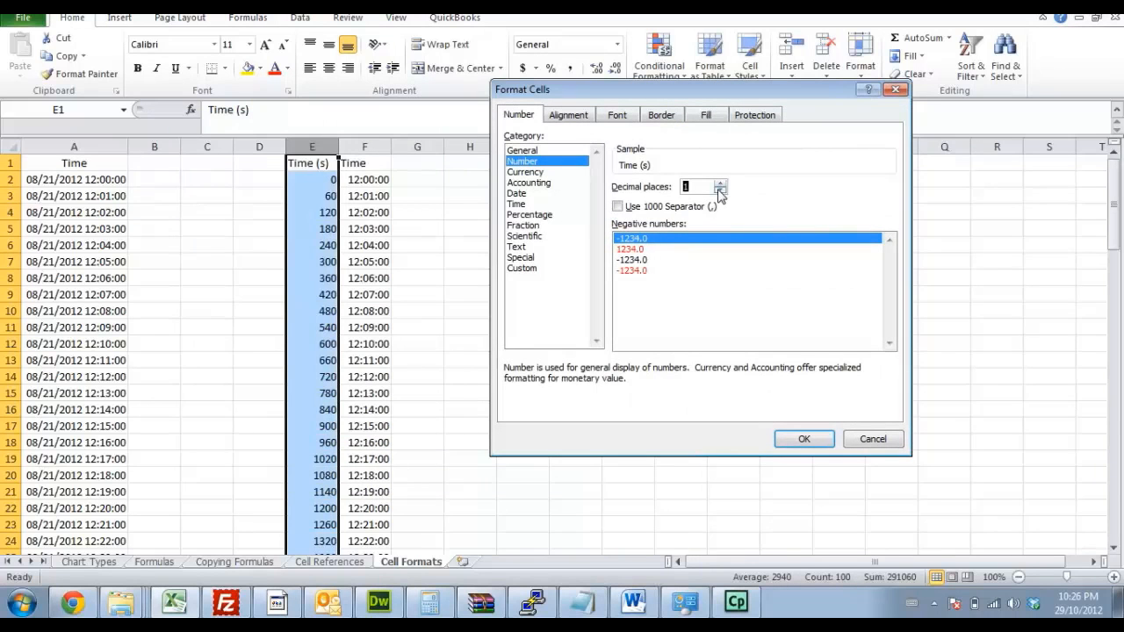
pyautogui.click(563, 172)
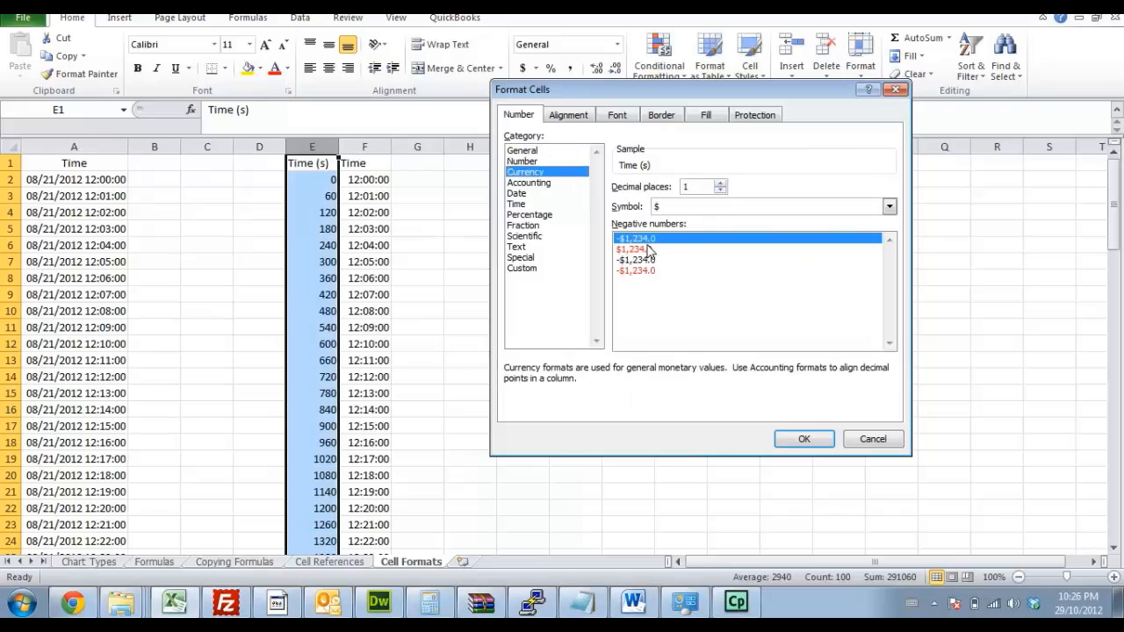
pyautogui.click(533, 216)
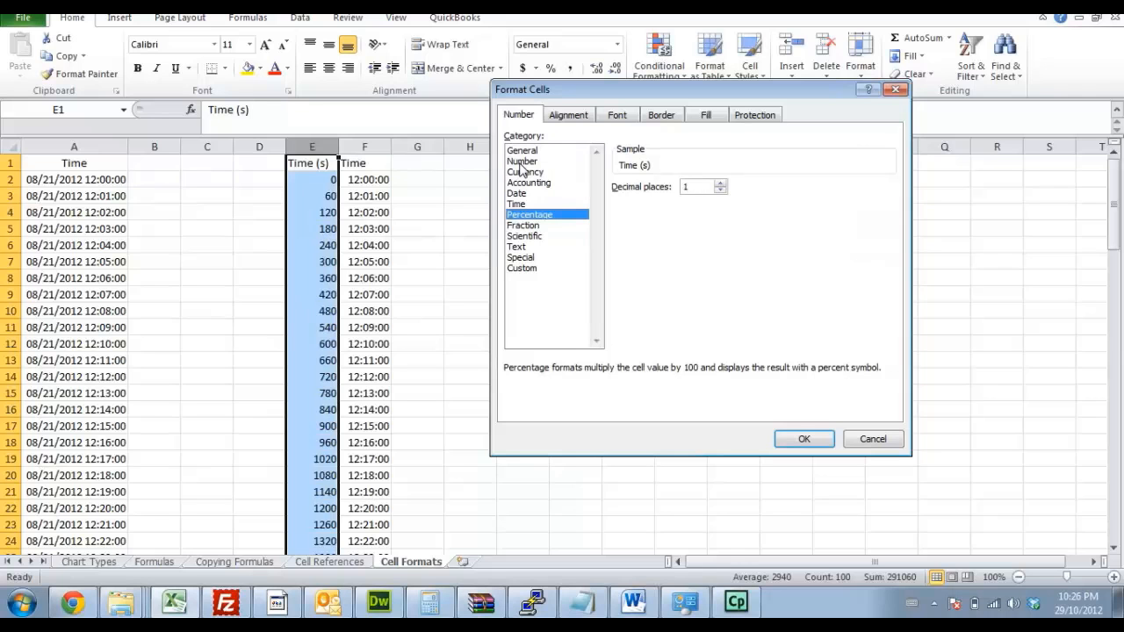
pyautogui.click(857, 442)
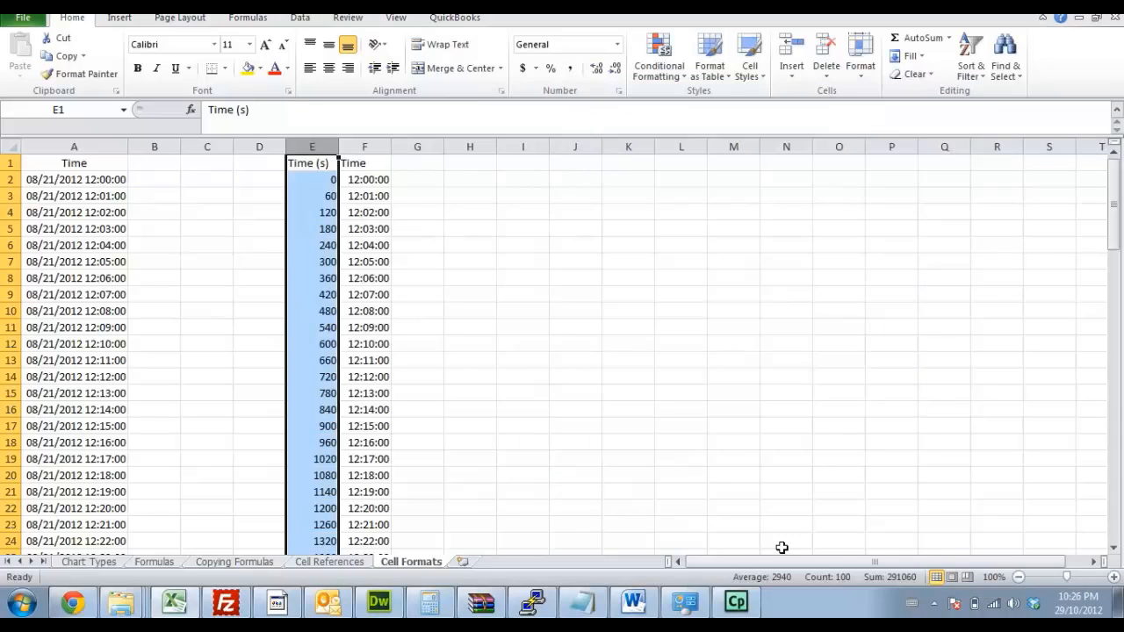